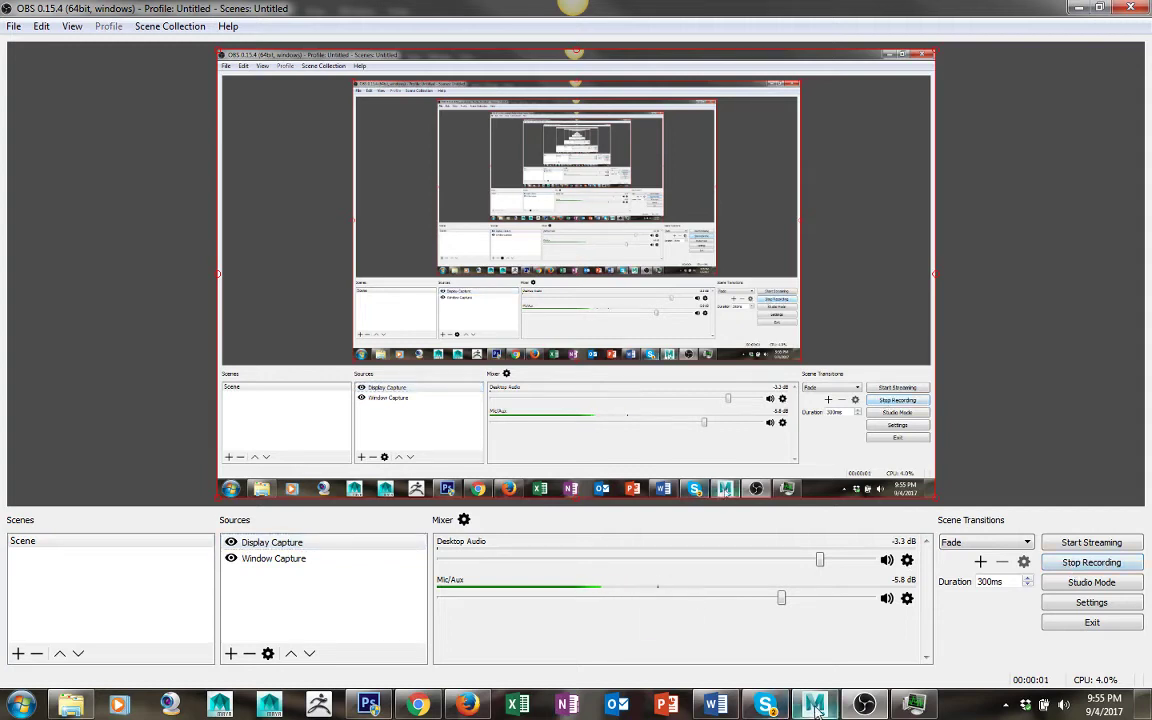
Bring Maya to the front and select the sphere pSphere1.
mouse_move(862, 708)
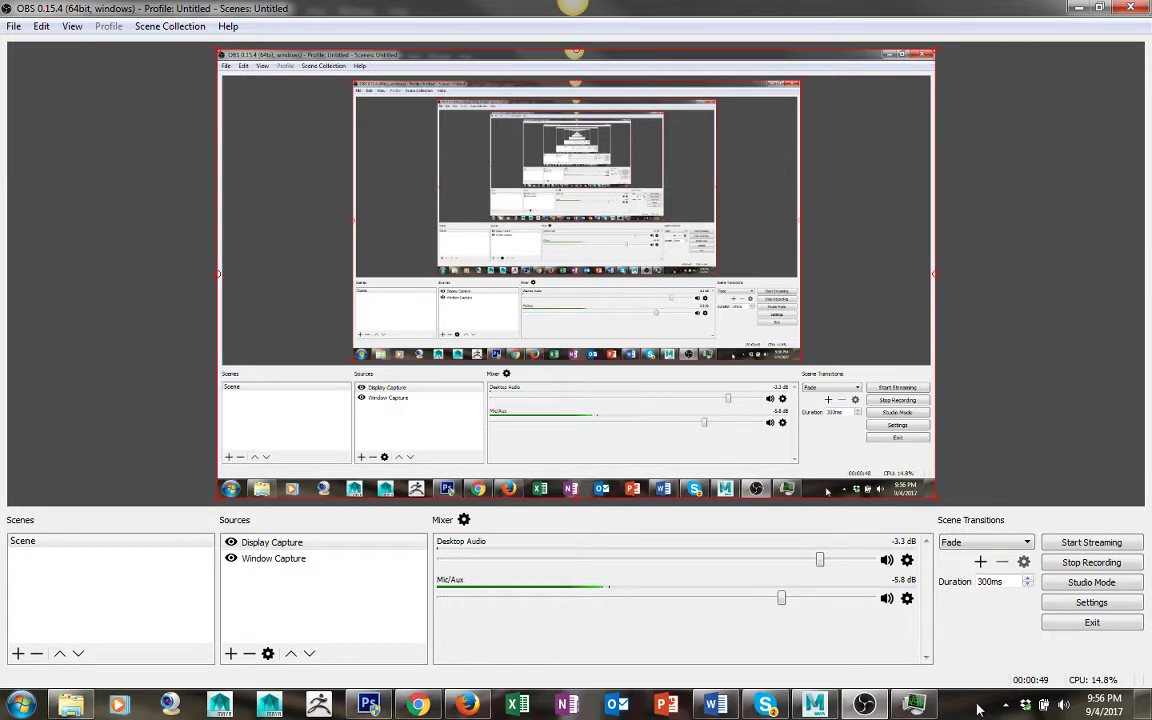
click(816, 705)
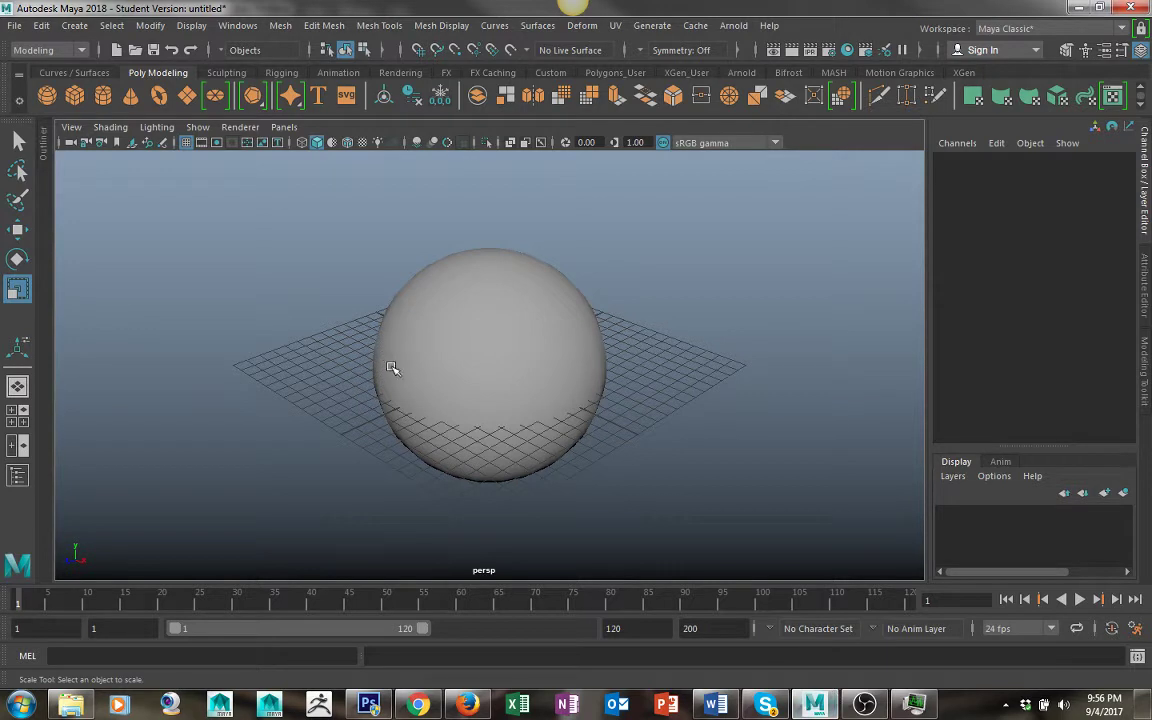
click(416, 319)
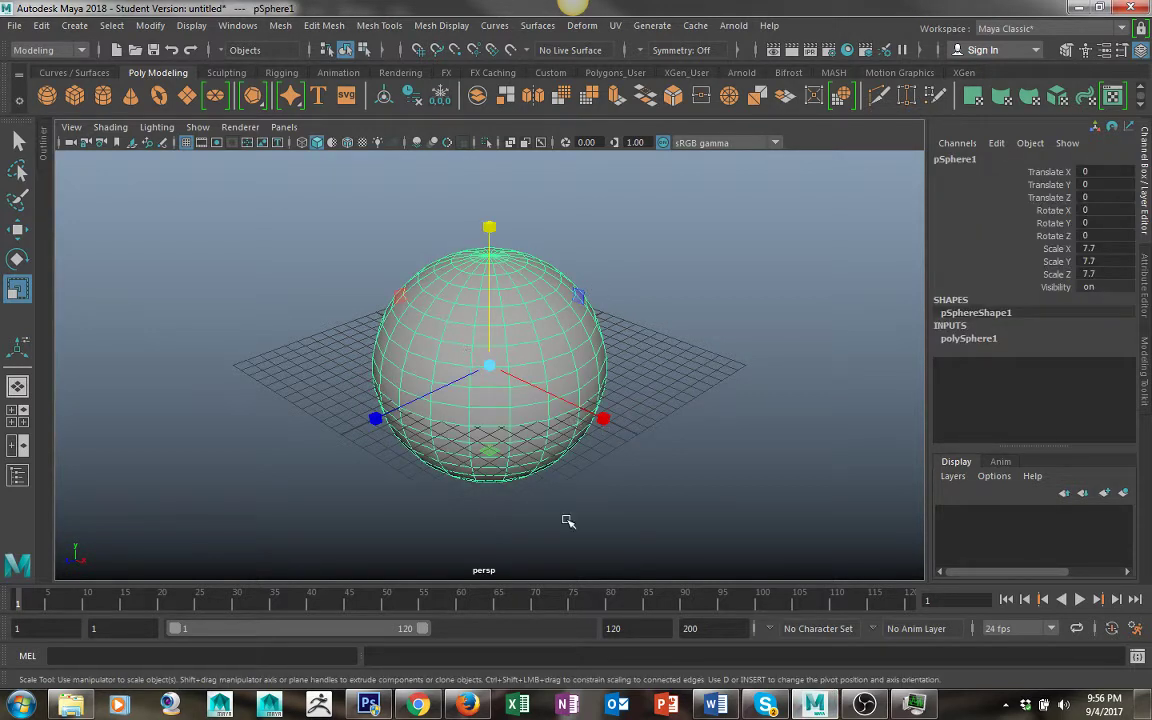
click(604, 314)
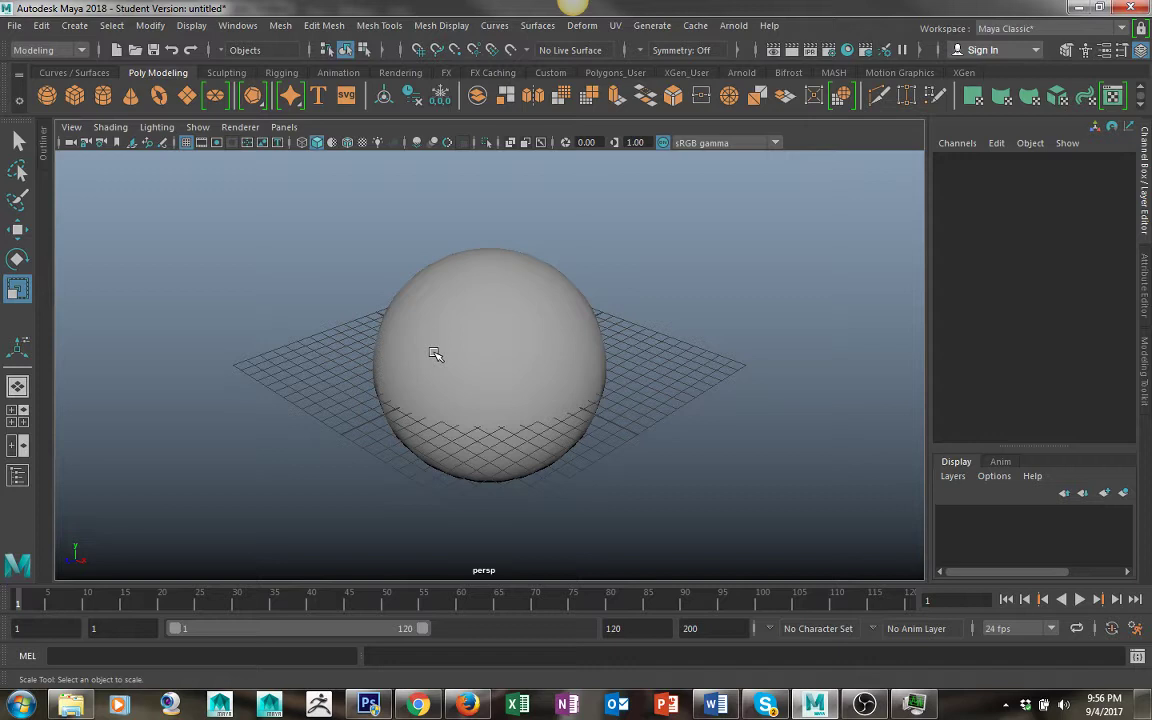
click(435, 354)
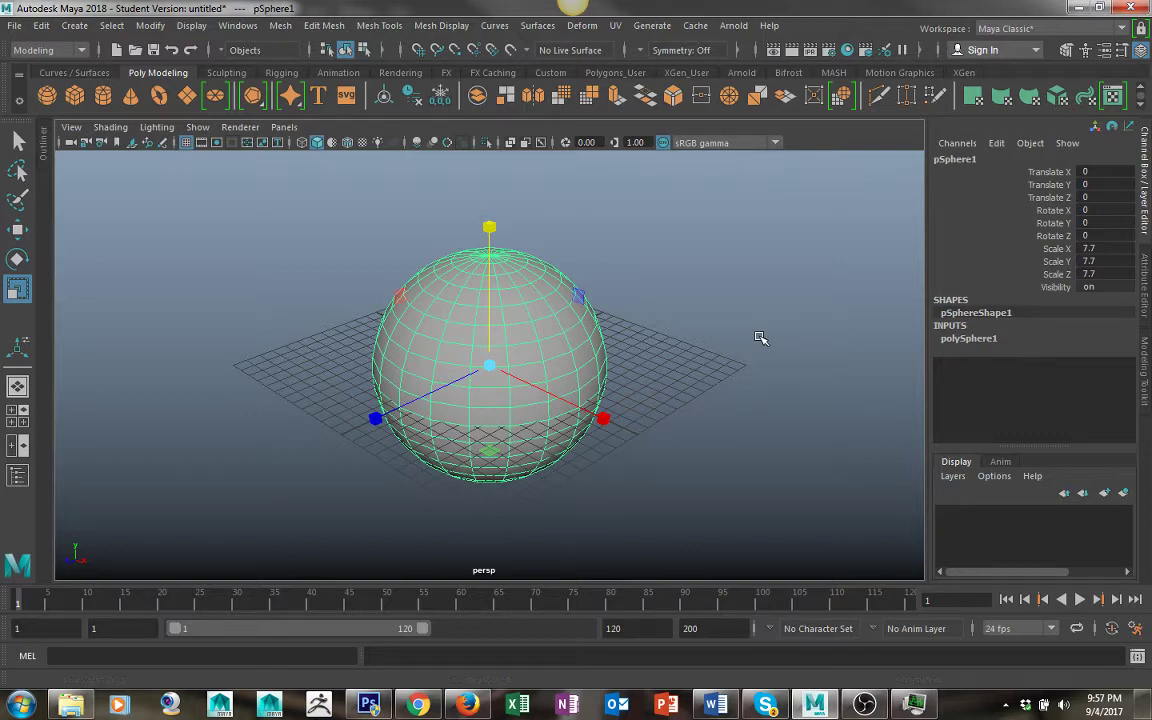
Copy the Maya window to the clipboard with Alt+Print Screen, keeping the sphere's scale handles visible.
key(alt)
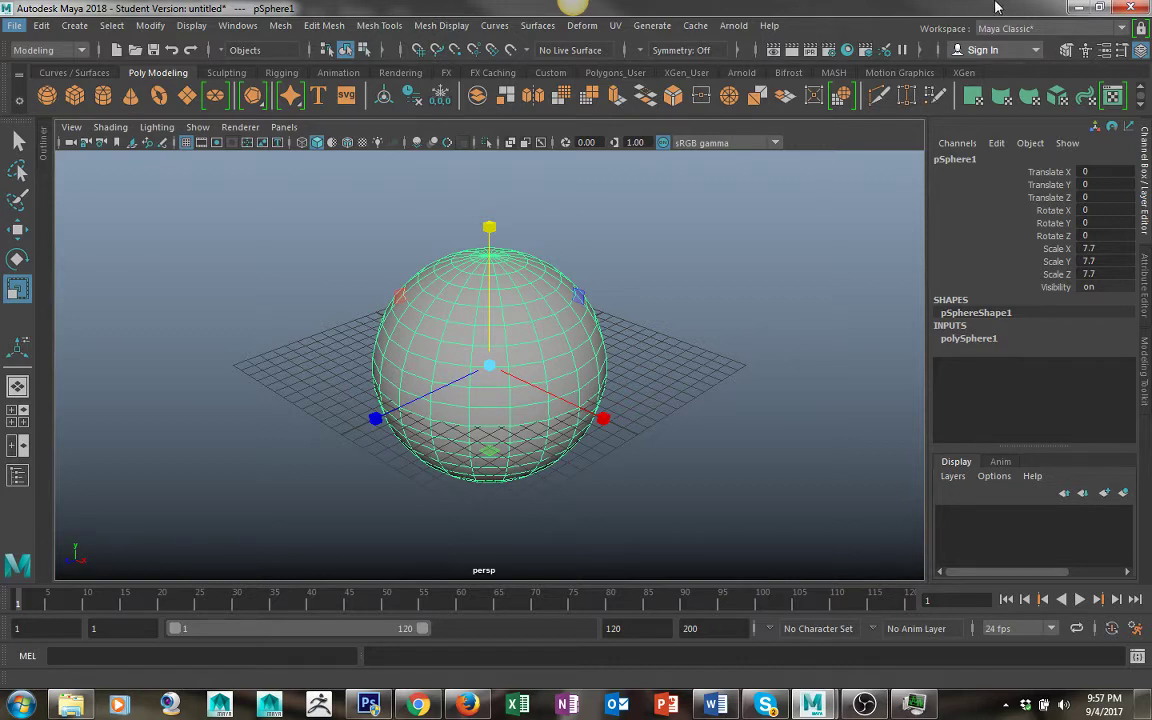
key(alt)
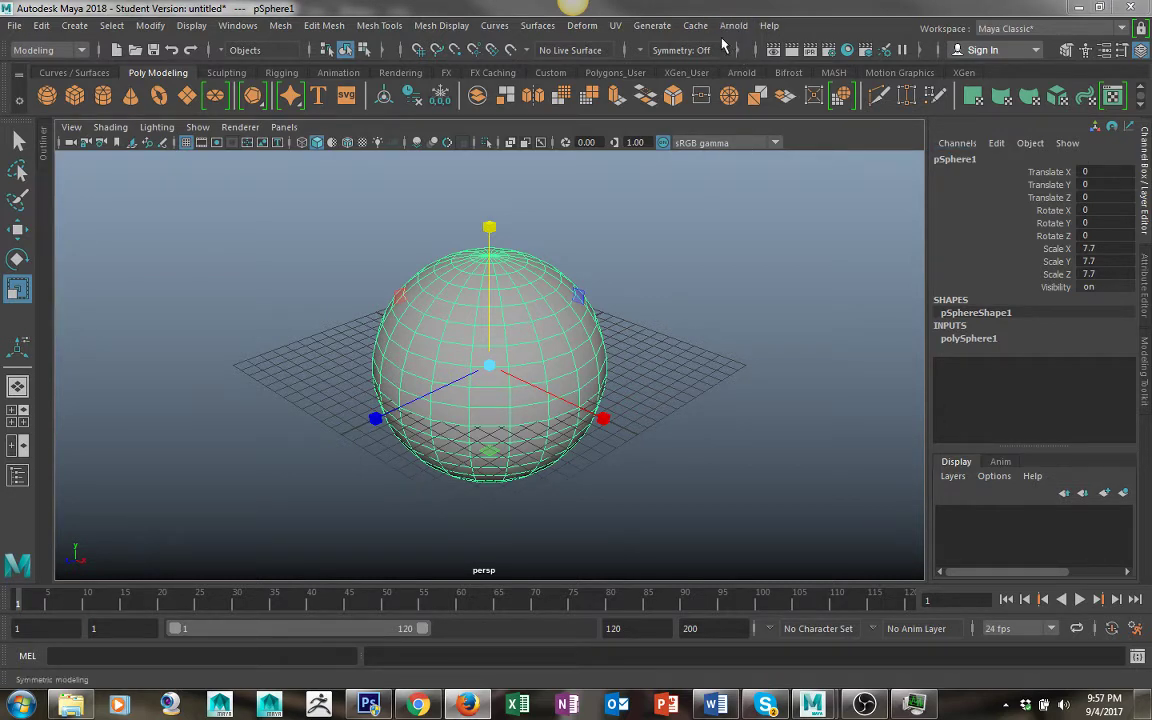
click(760, 230)
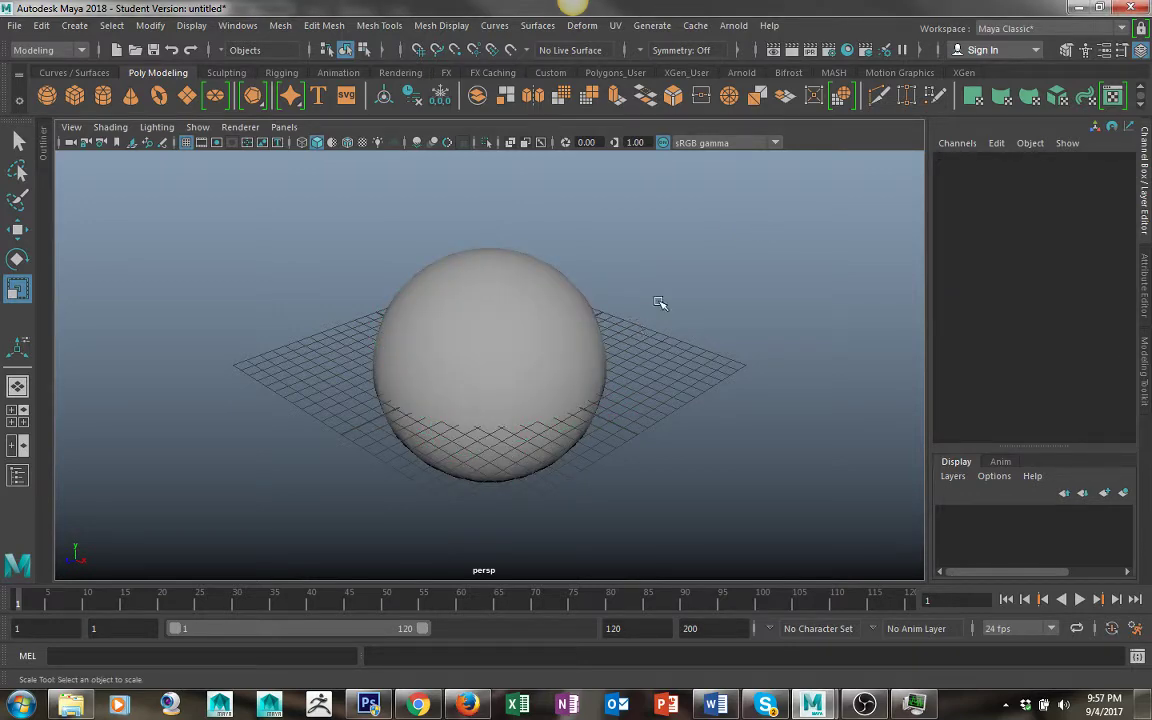
click(484, 310)
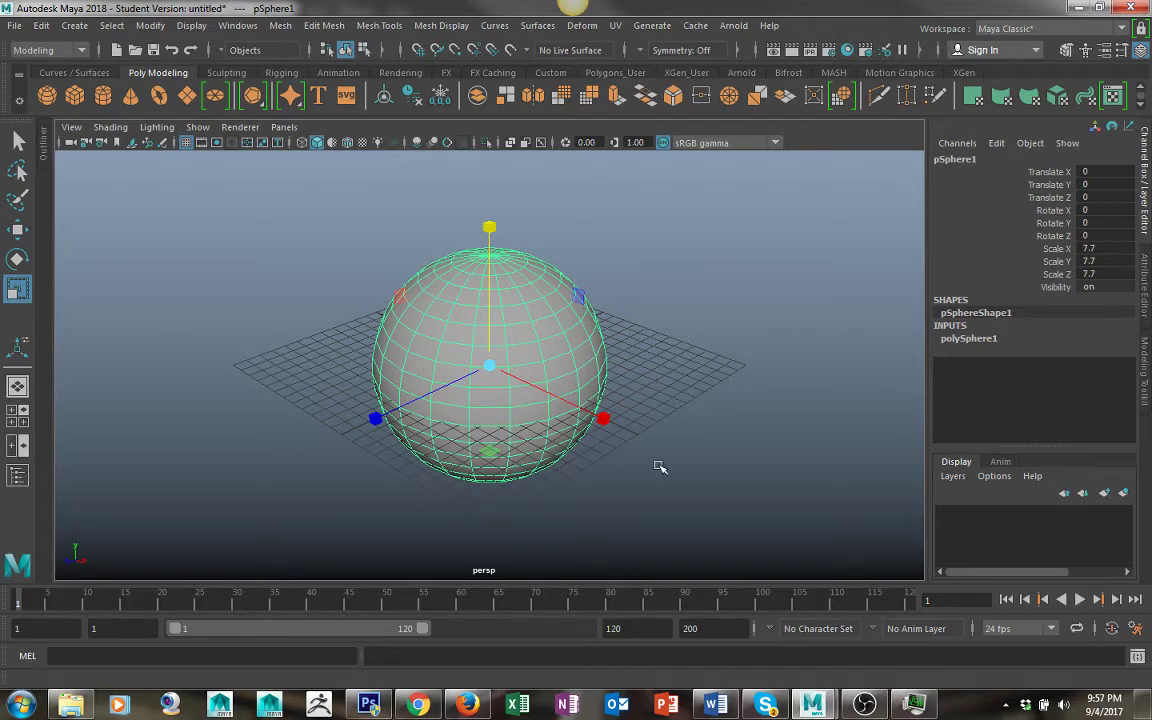
Create Untitled-1, a blank white 1440 × 860 px Clipboard-preset document, docked as a tab.
click(369, 705)
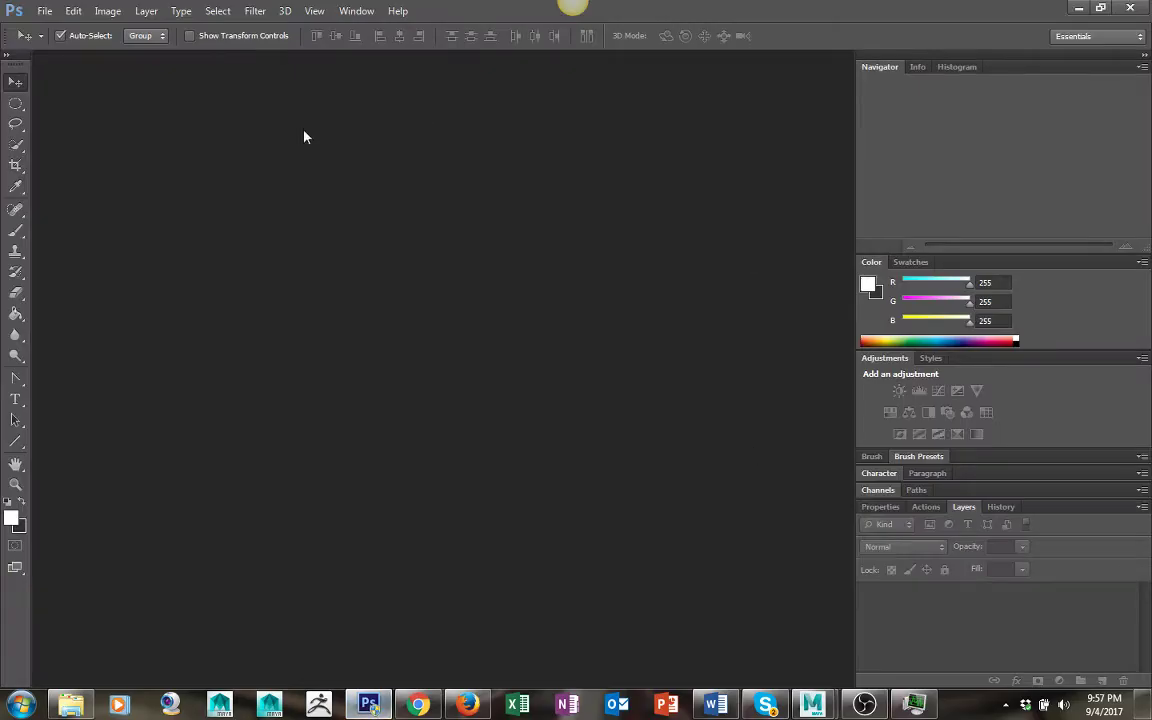
click(46, 12)
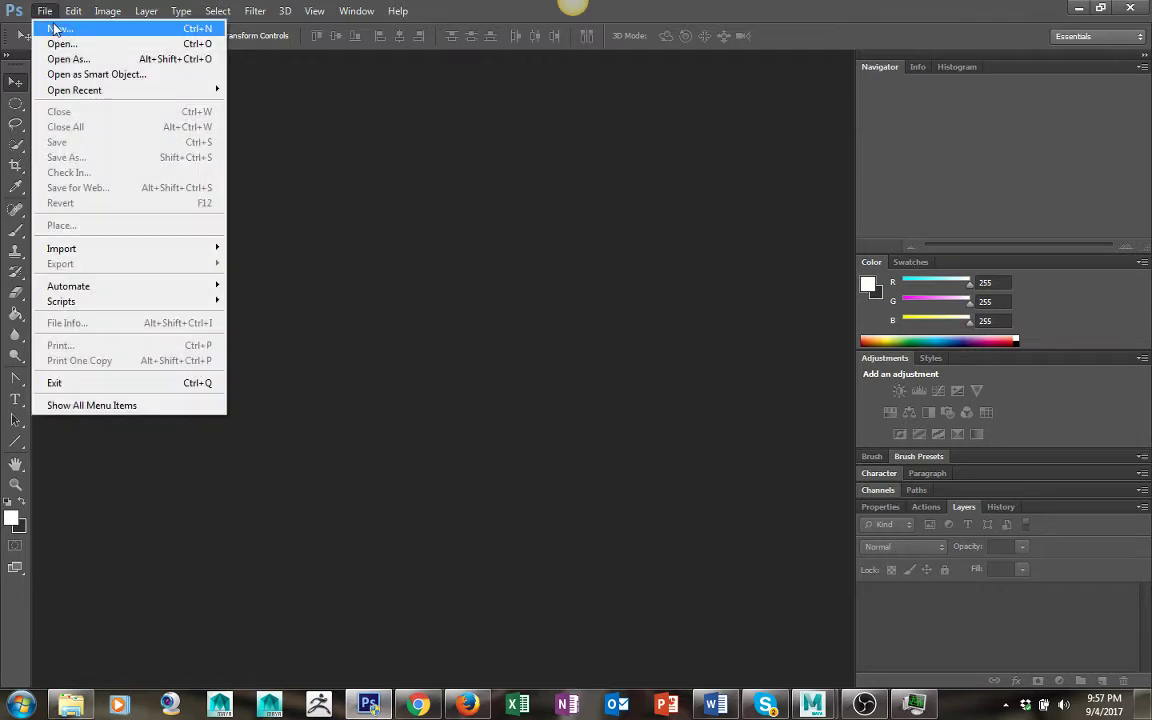
click(51, 24)
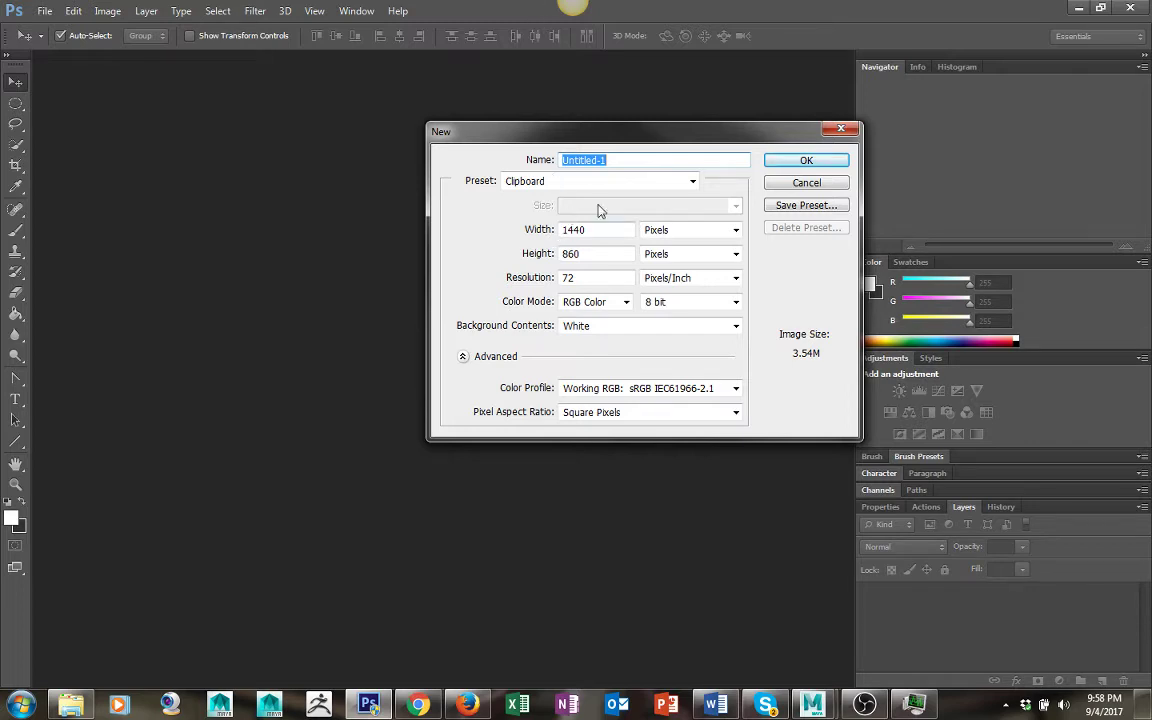
click(790, 164)
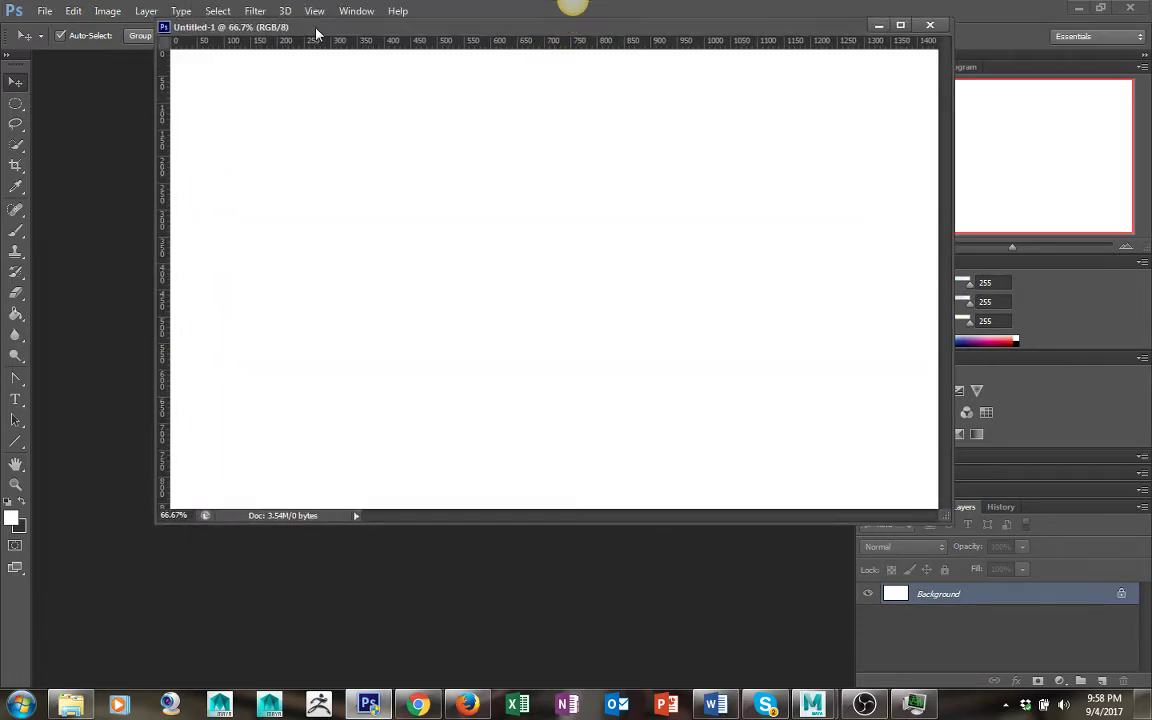
drag(316, 33, 308, 66)
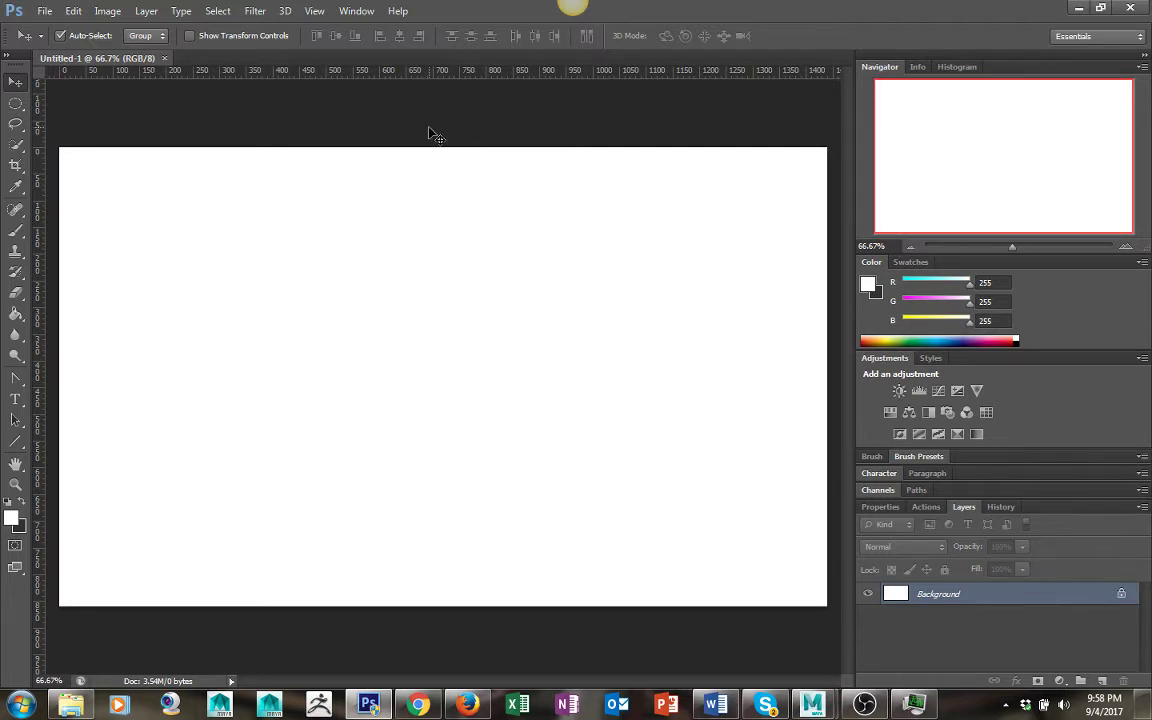
Paste the Maya screenshot as Layer 1 and save it as Screenshot_Example_01.jpg at quality 12.
key(ctrl+v)
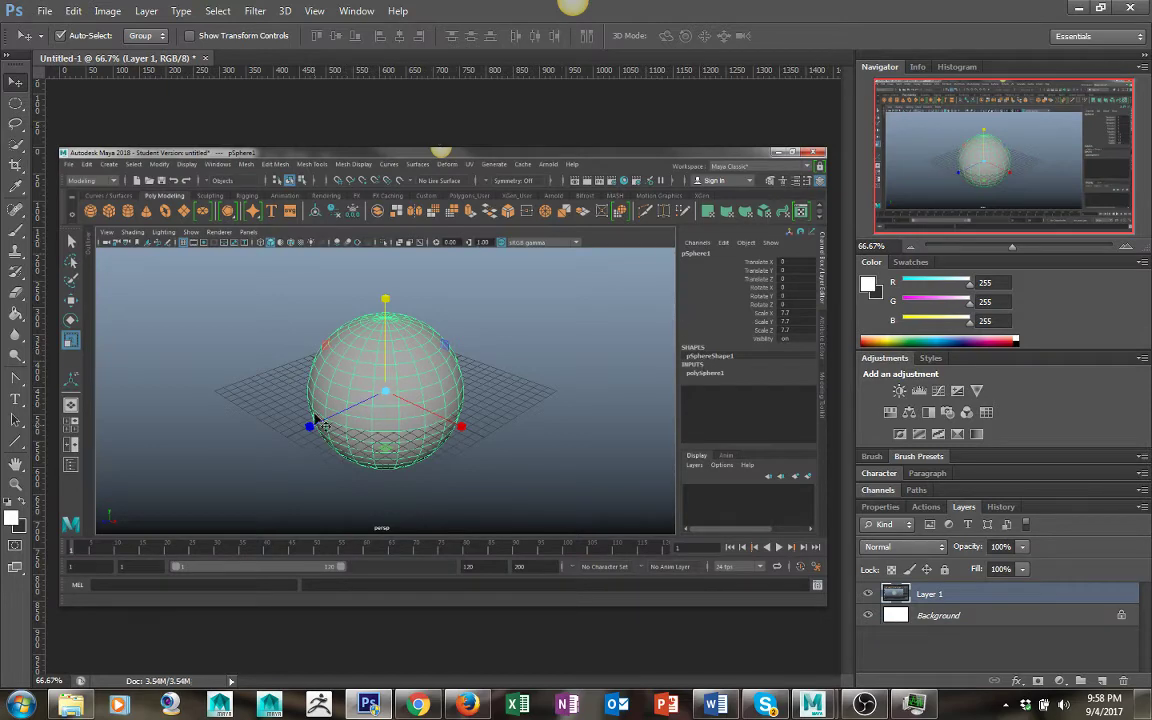
click(40, 12)
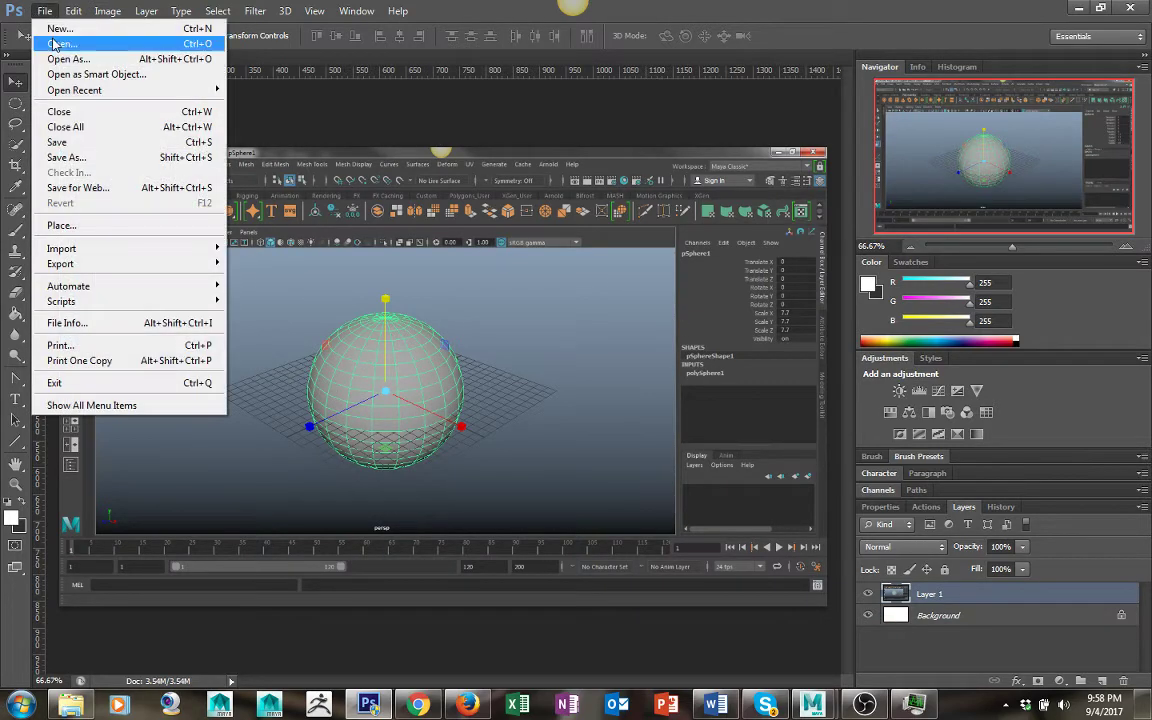
click(70, 158)
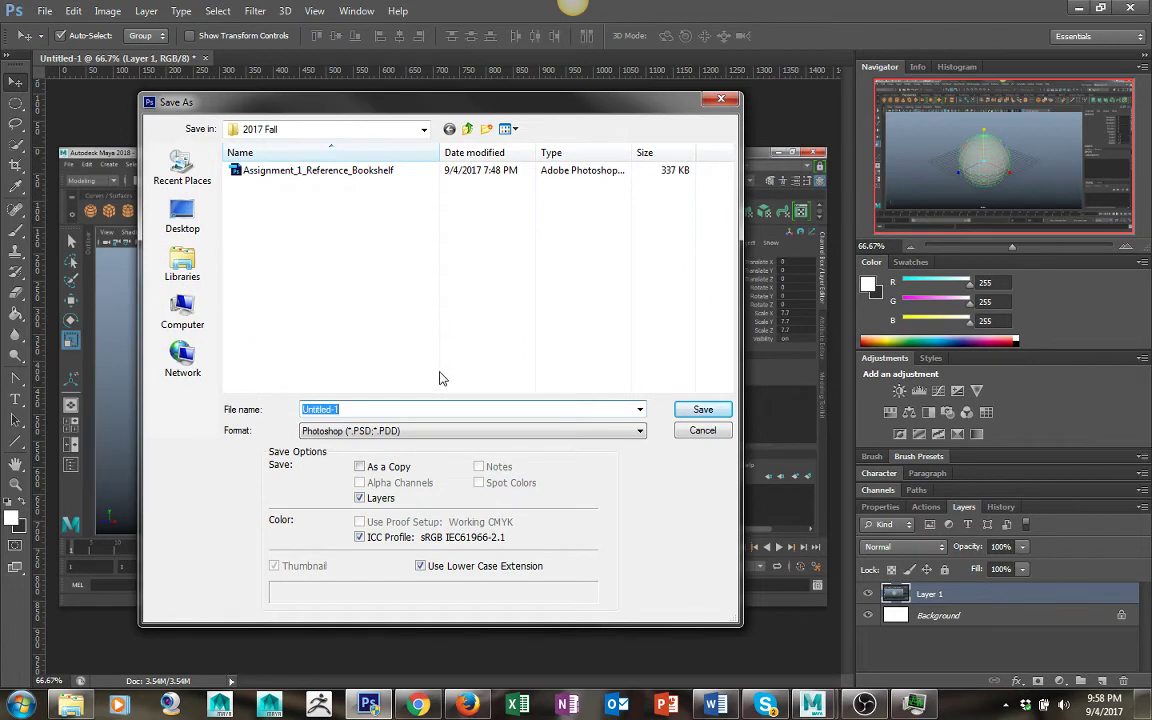
text(Screenshot_Example))
key(BackSpace)
text(_01)
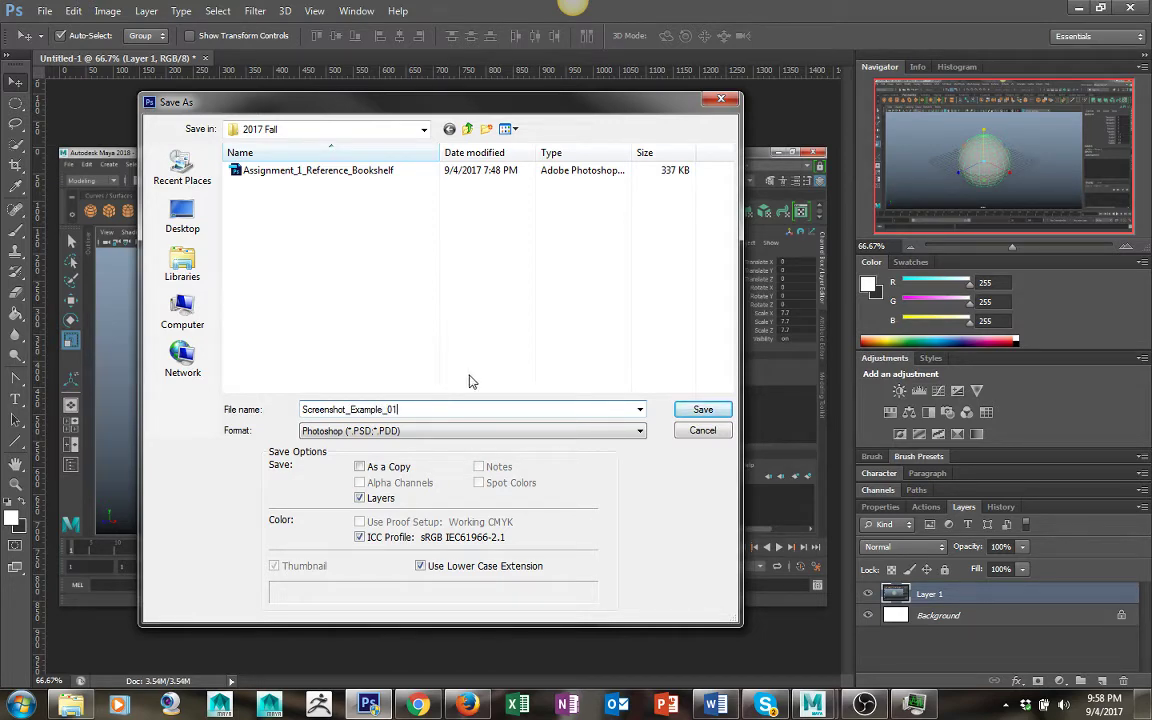
click(385, 430)
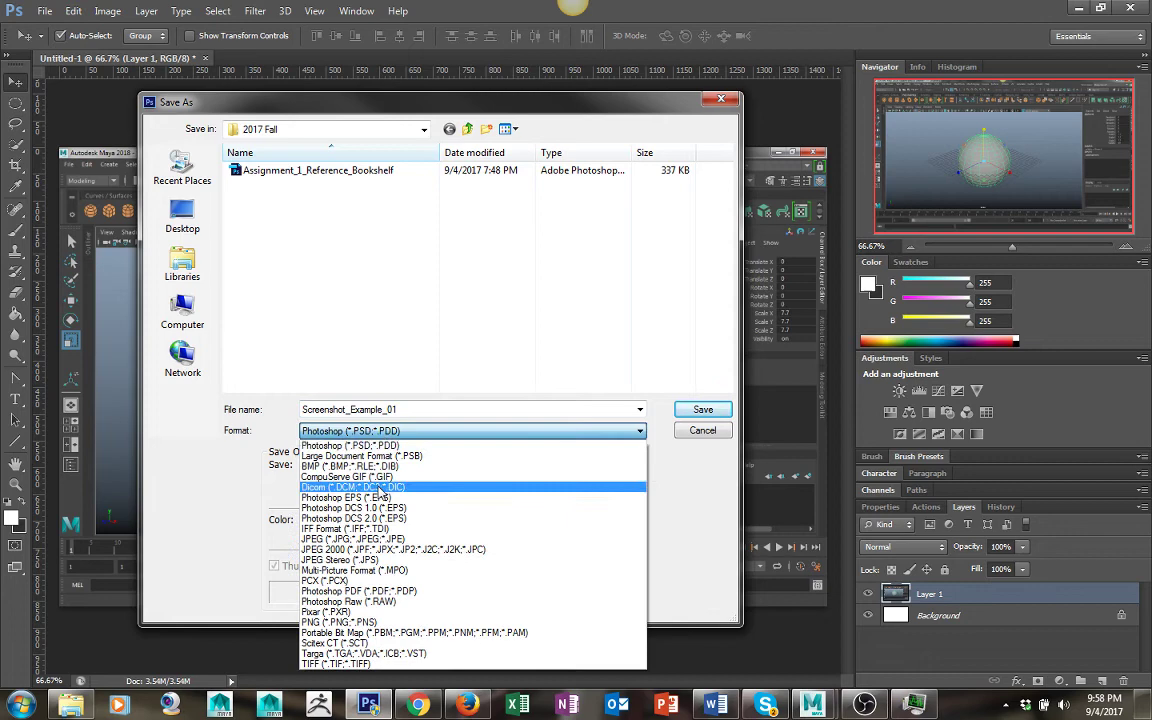
click(373, 540)
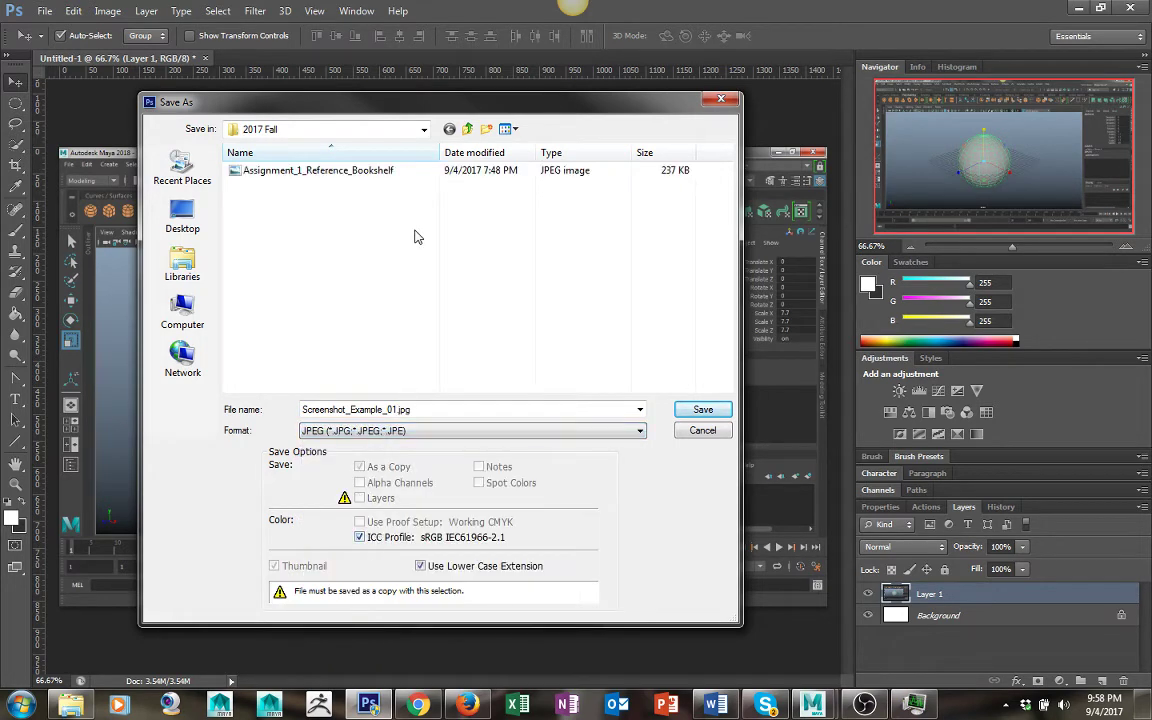
click(700, 410)
click(734, 182)
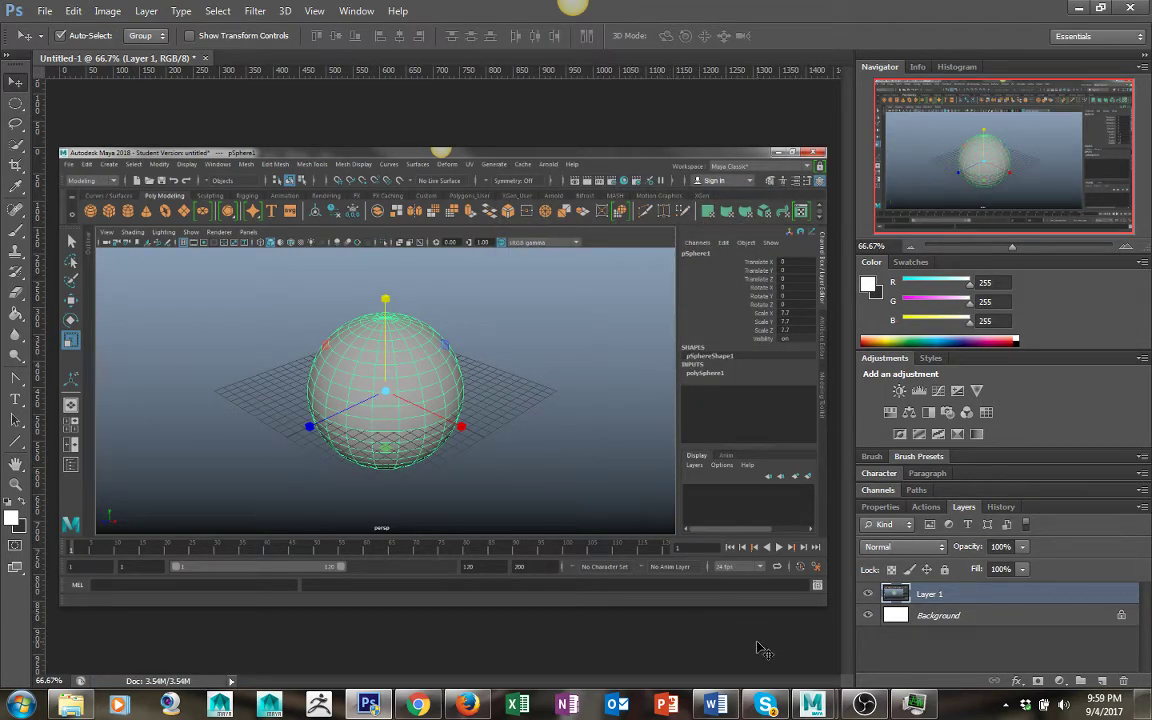
Deselect pSphere1 in Maya so it shows without handles, then return to Photoshop.
mouse_move(812, 705)
click(770, 611)
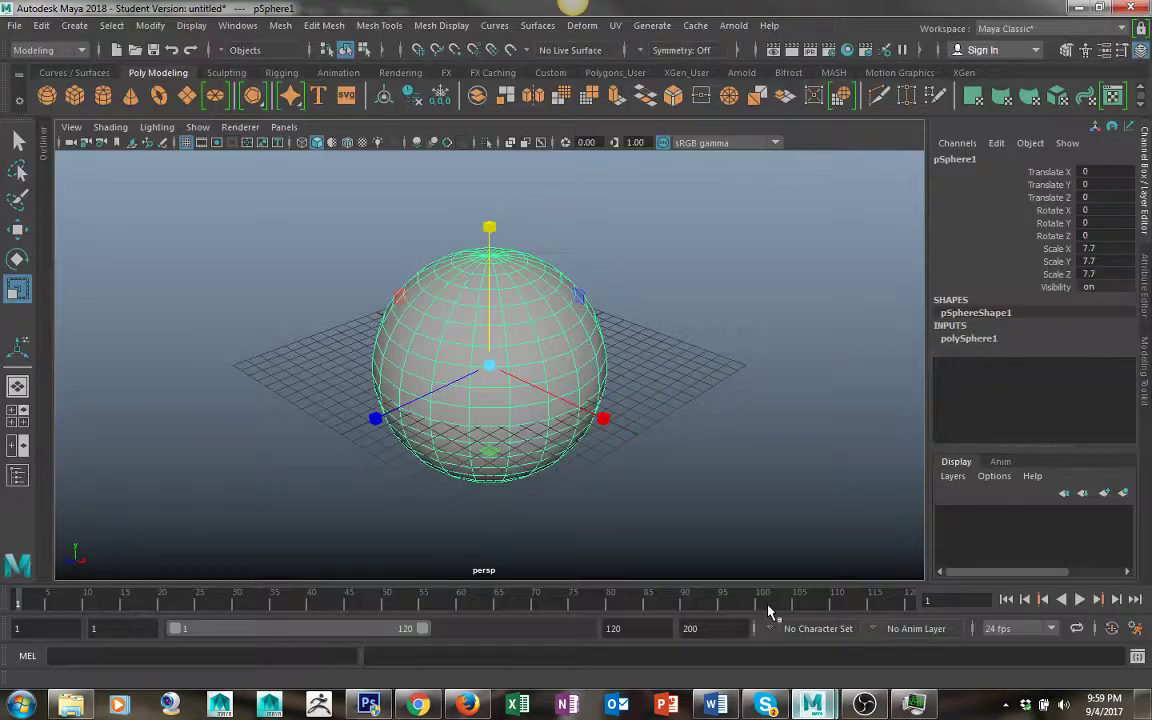
click(648, 304)
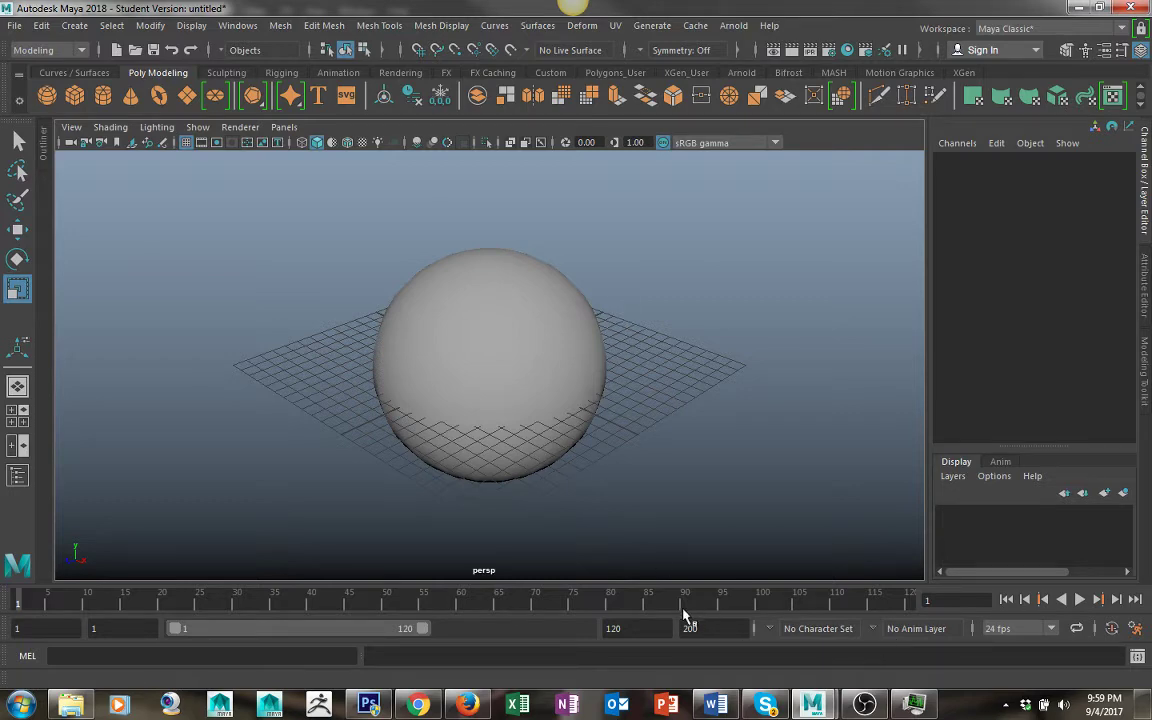
click(366, 704)
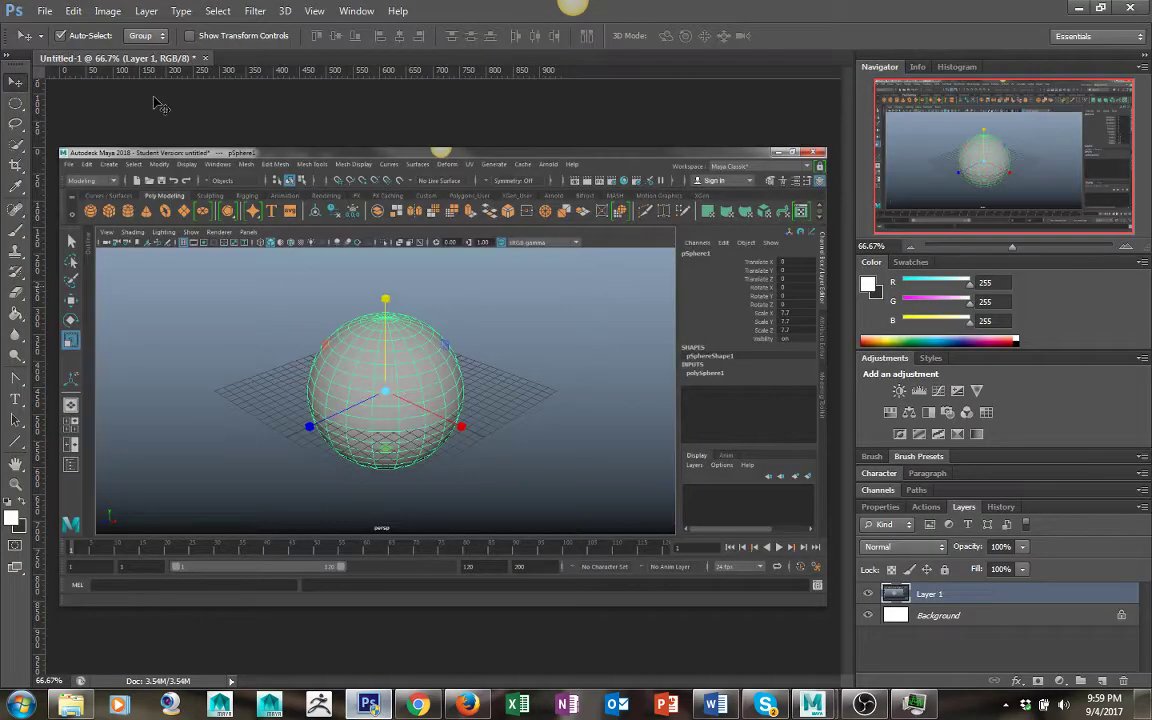
Create a 2880 × 900 Clipboard-preset document, Untitled-2, and paste the desktop screenshot as Layer 1.
click(38, 13)
click(52, 44)
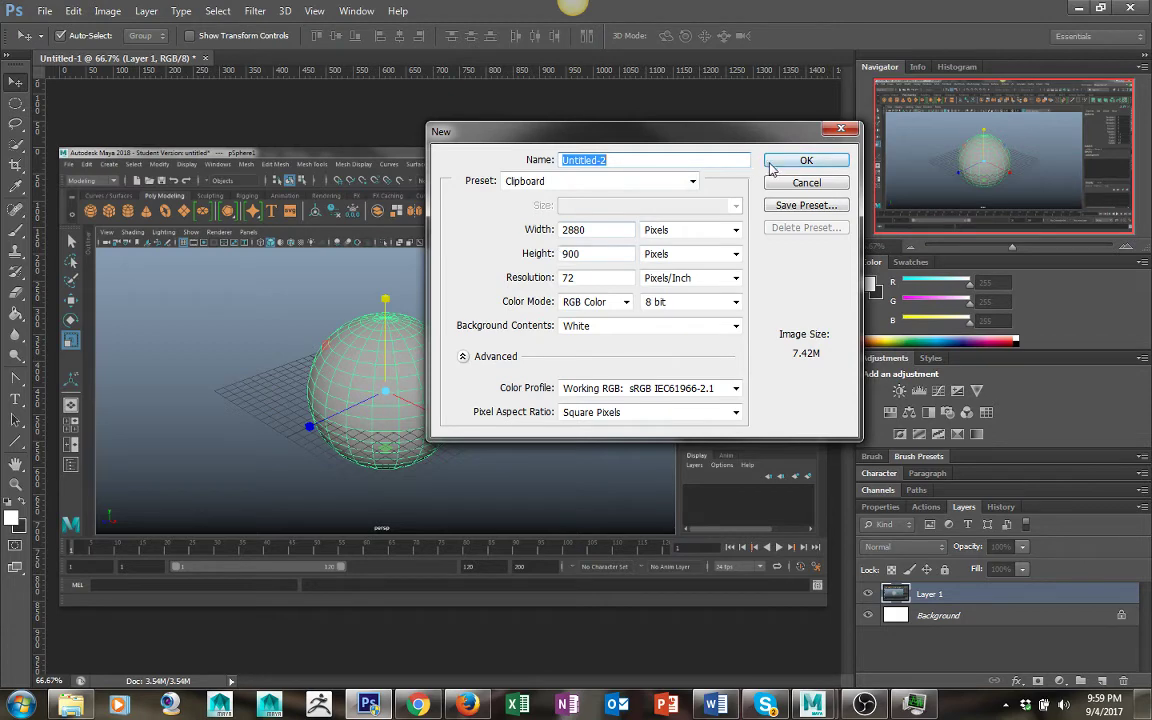
click(806, 160)
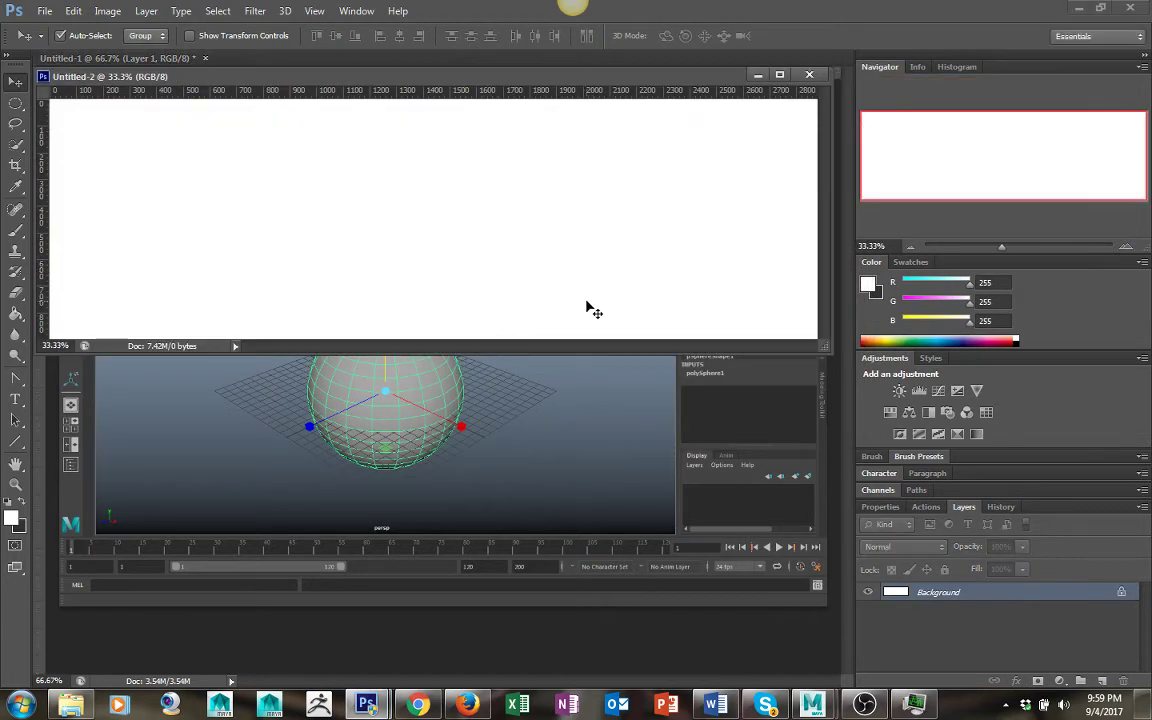
key(ctrl+v)
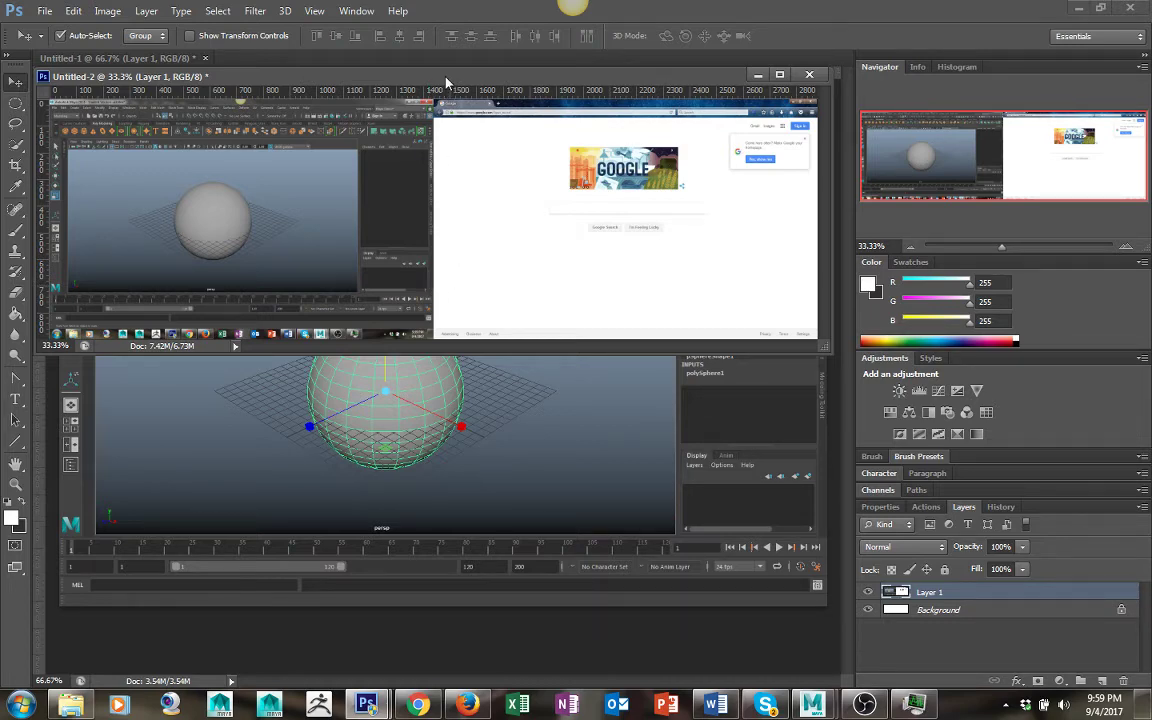
drag(442, 77, 450, 62)
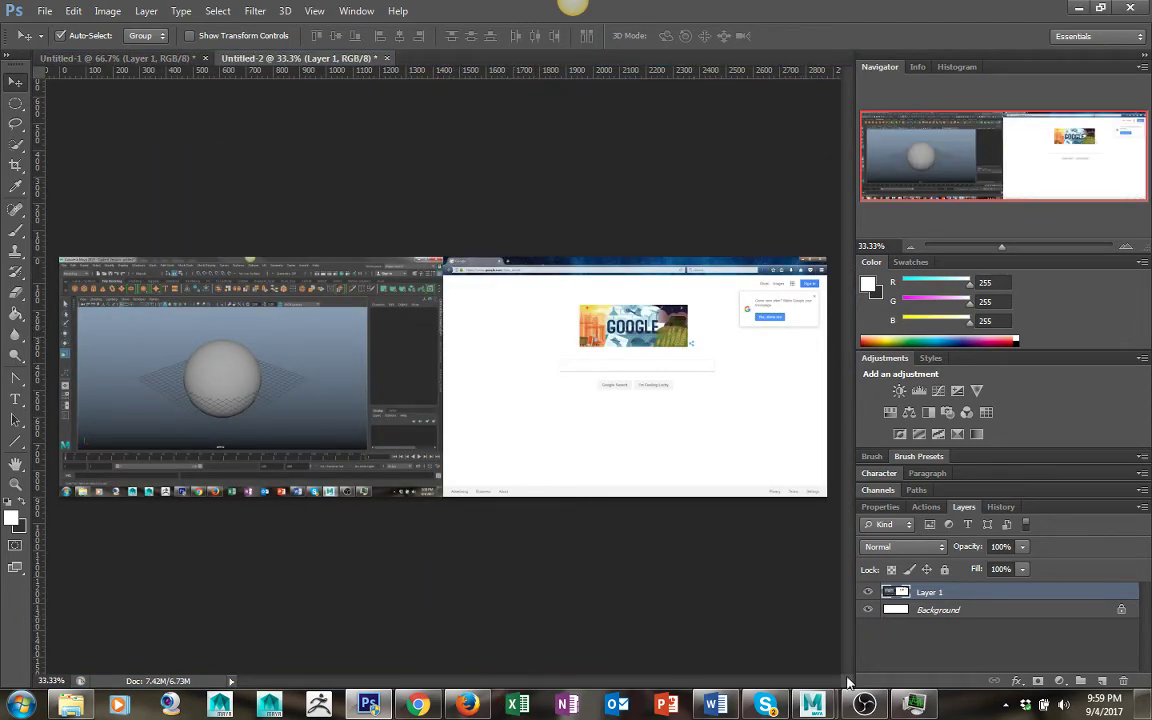
mouse_move(817, 707)
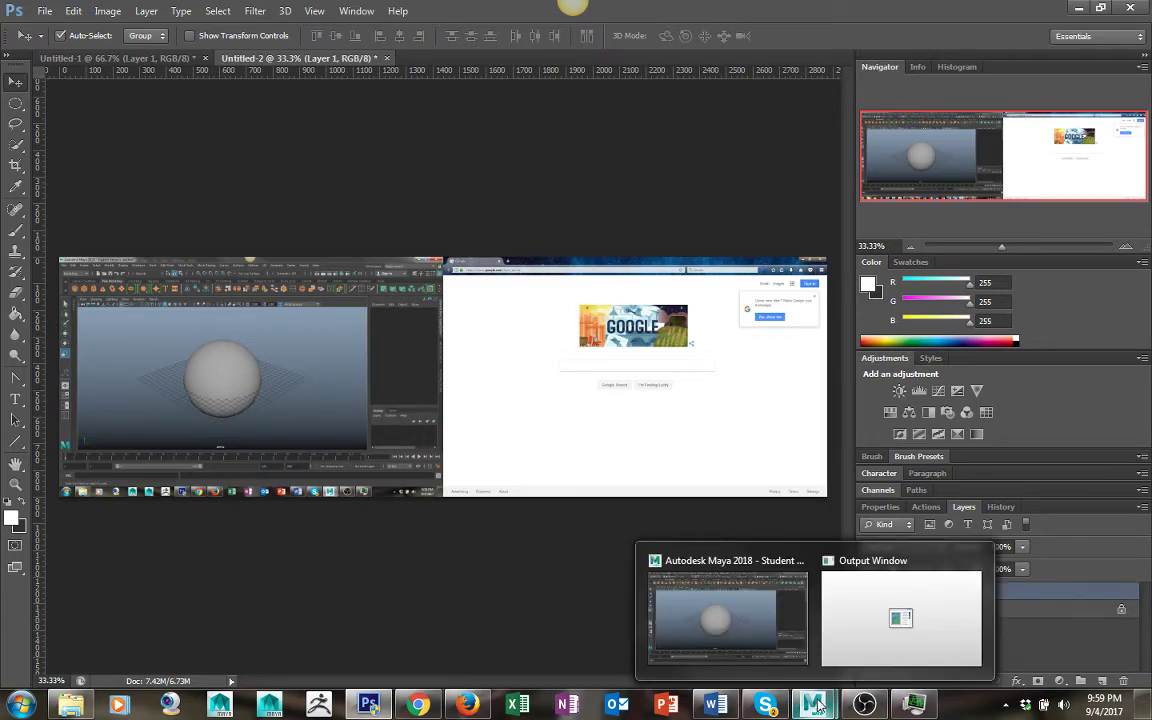
Bring the Maya window with the unselected grey sphere back in front of Photoshop.
mouse_move(908, 615)
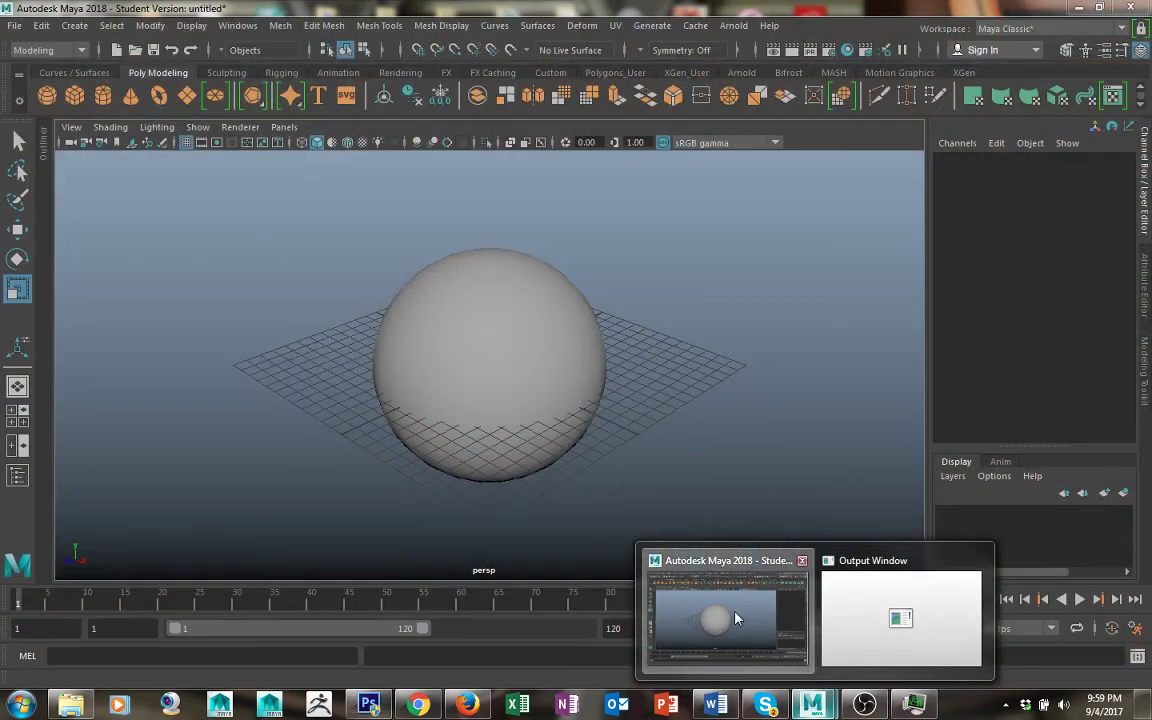
click(730, 618)
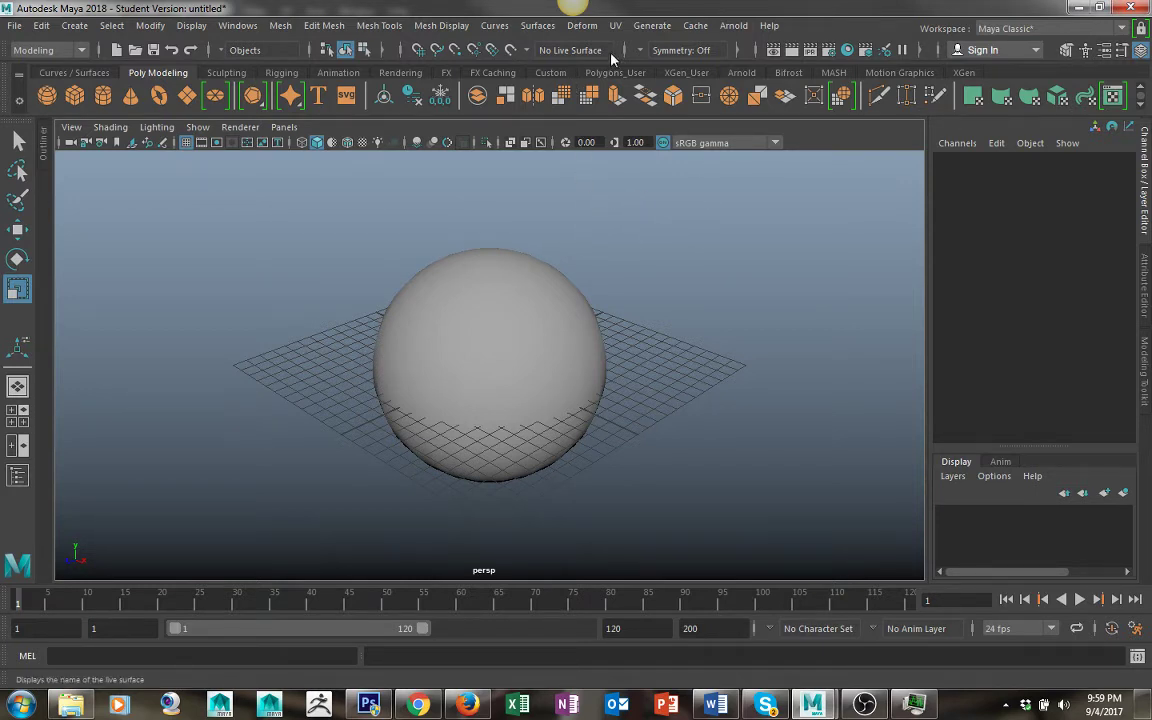
mouse_move(580, 14)
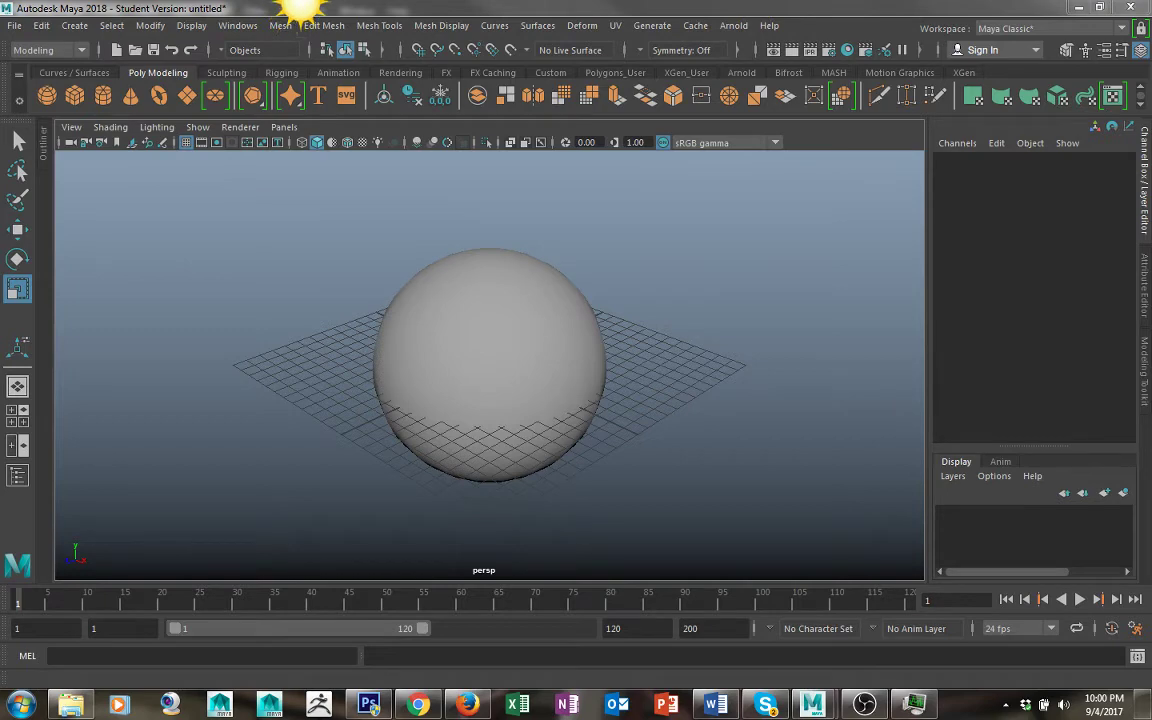
mouse_move(300, 25)
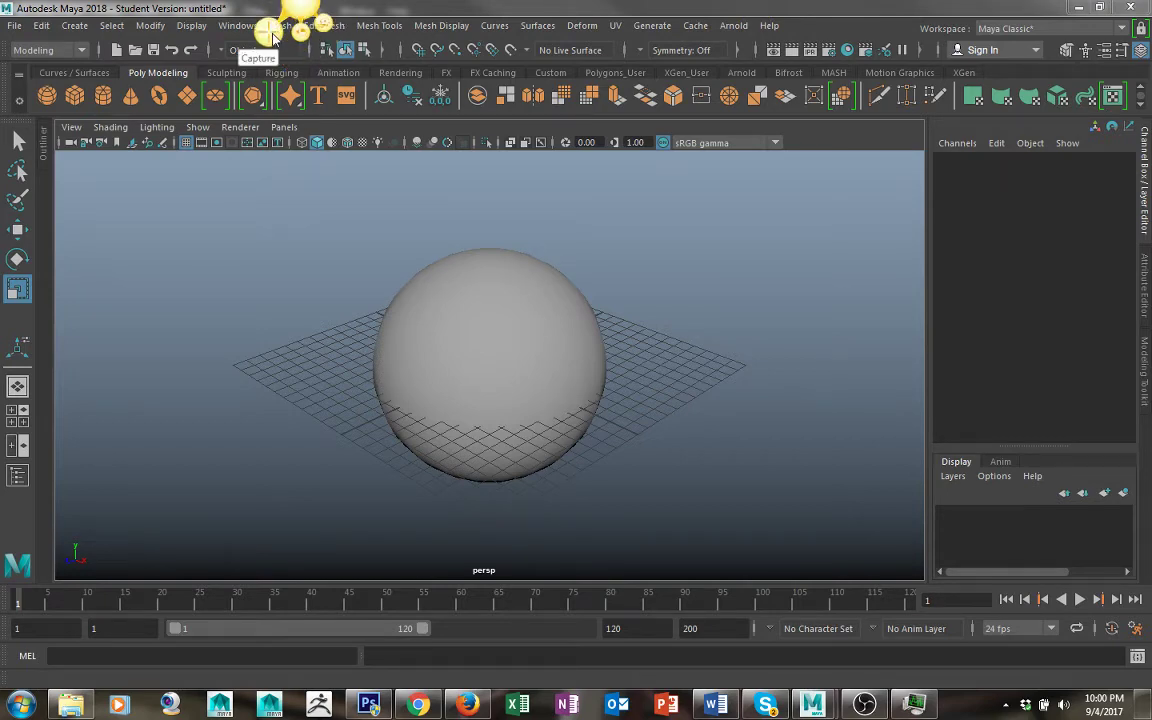
Capture the 1440 × 811 Maya window area with Jing and open the capture preview.
key(Print)
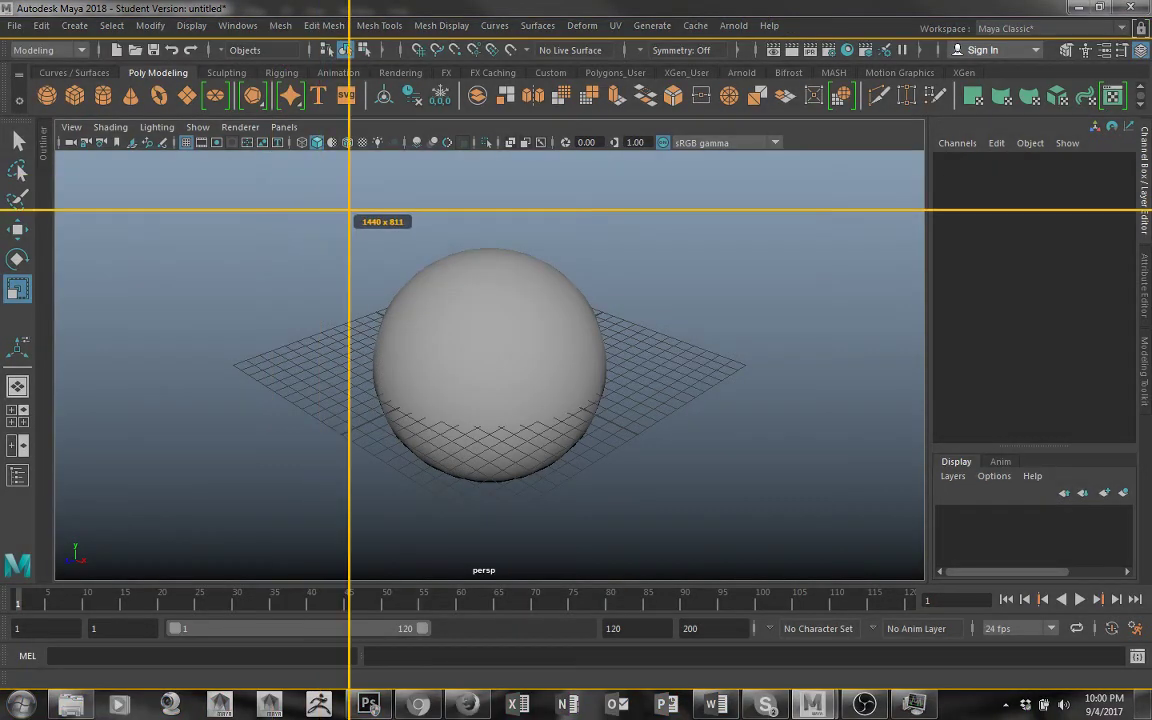
click(409, 215)
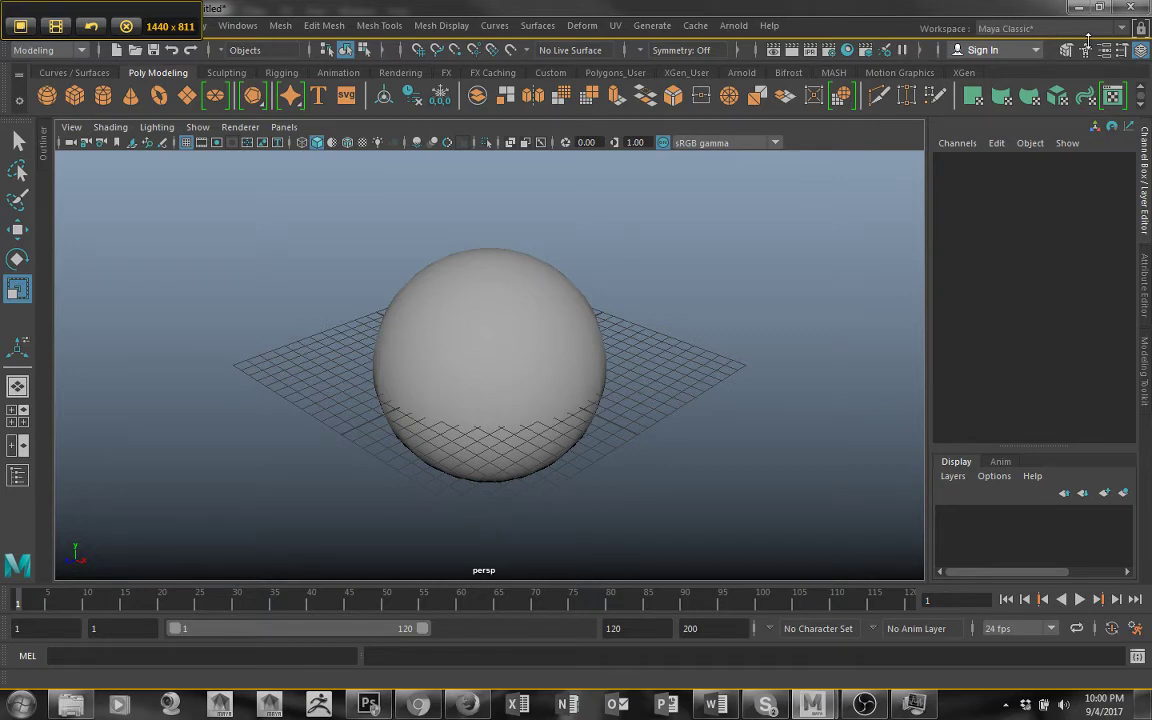
click(20, 25)
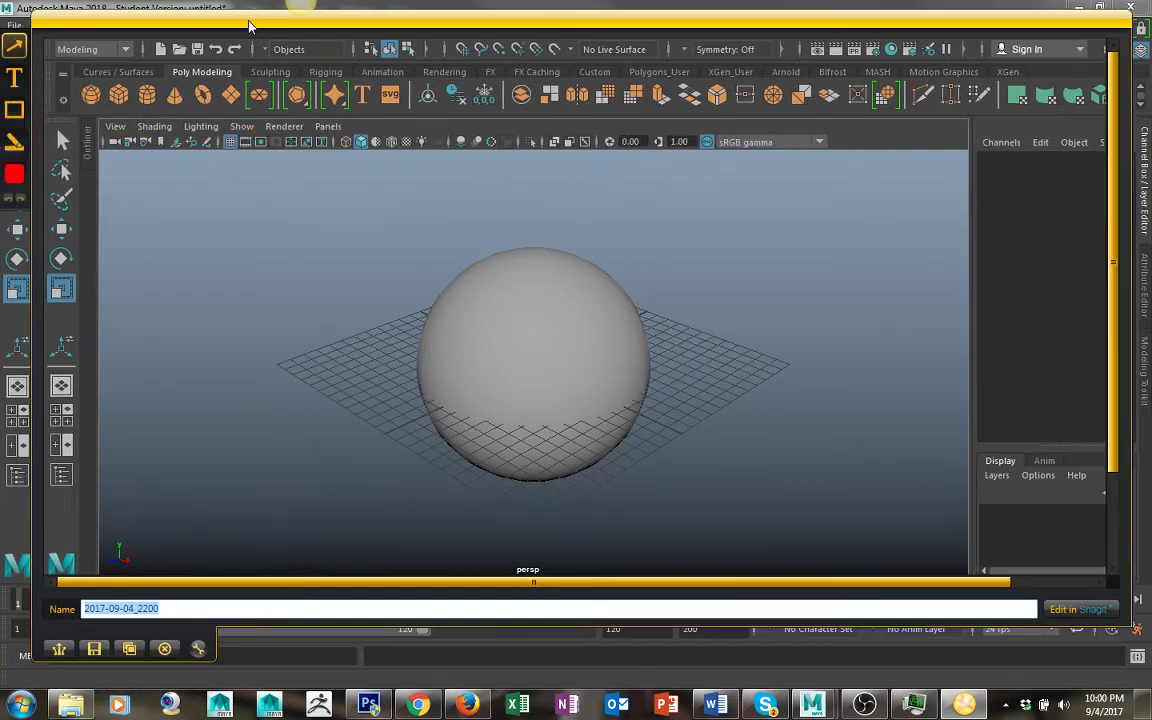
Save the capture to the Desktop as Test_2.png in PNG format.
click(86, 651)
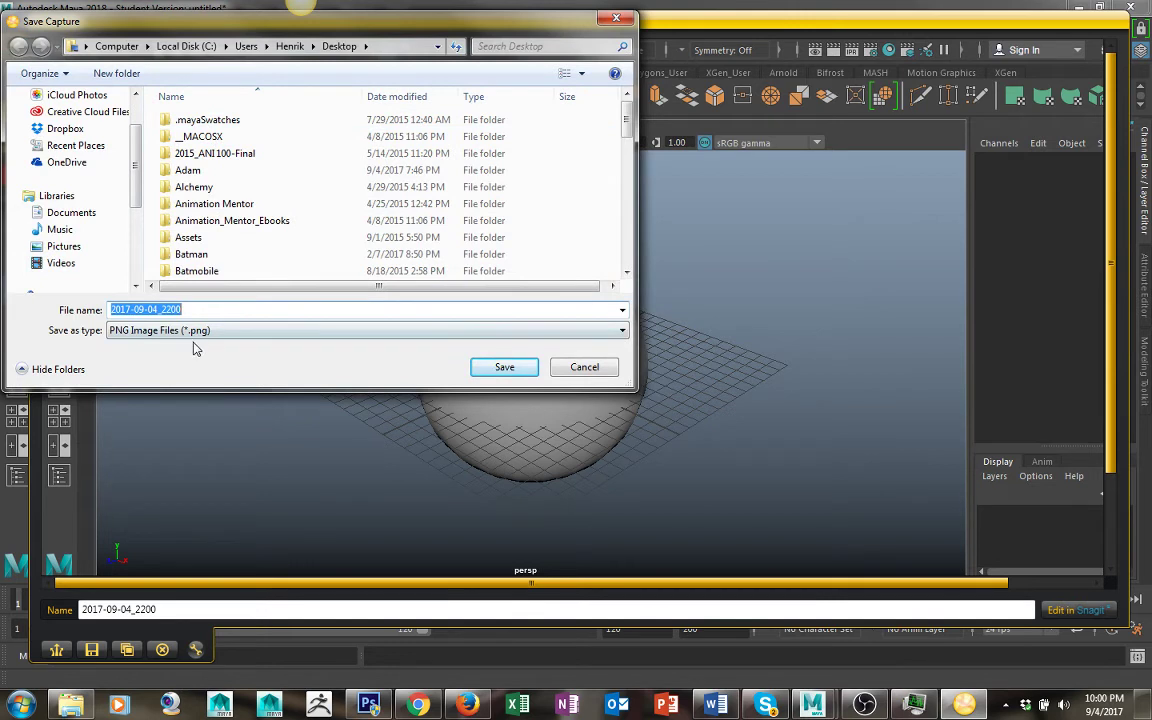
text(Test_2)
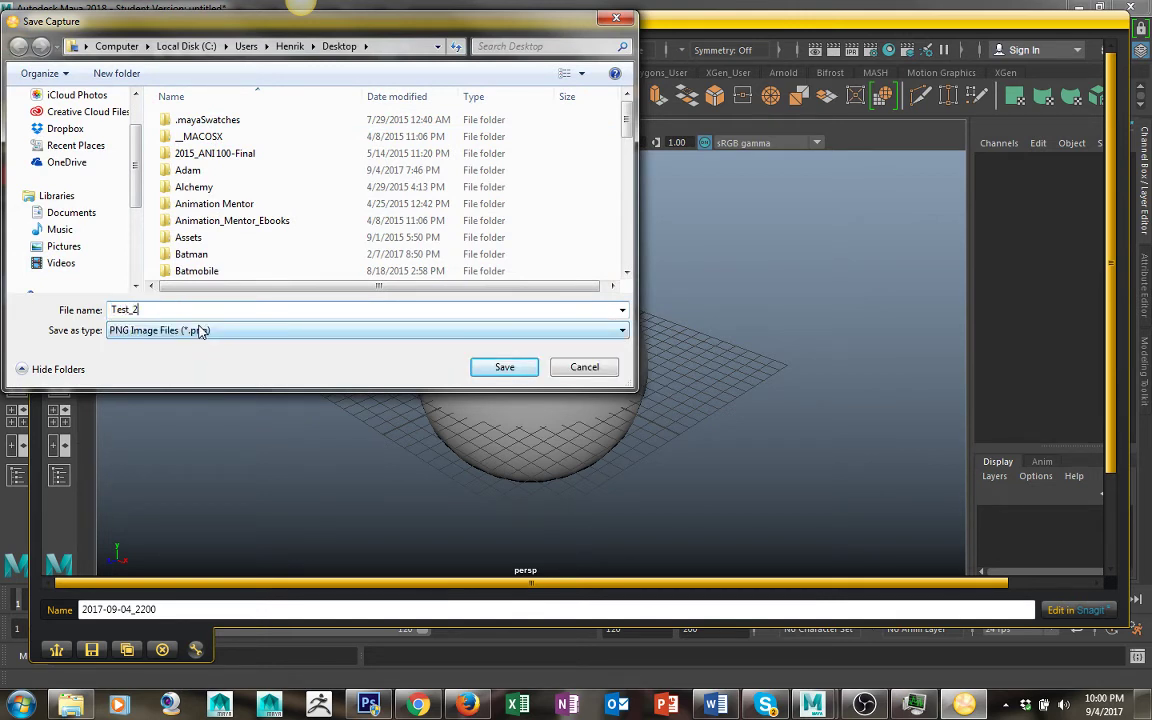
click(201, 331)
click(200, 346)
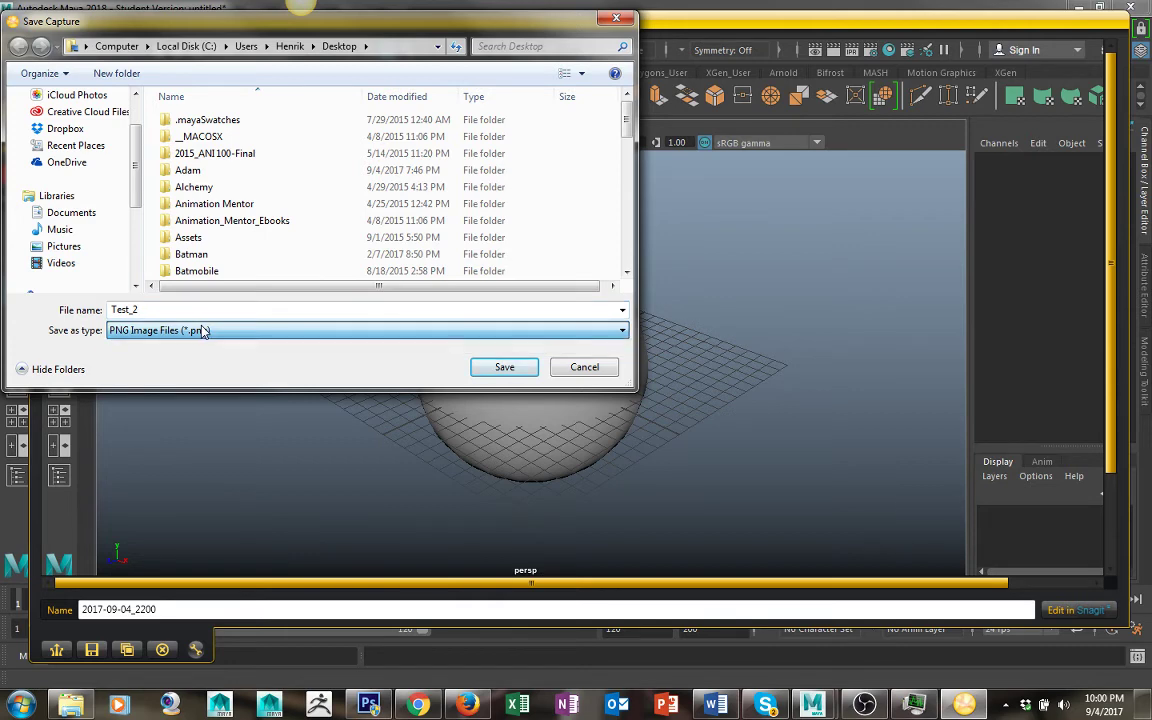
click(504, 368)
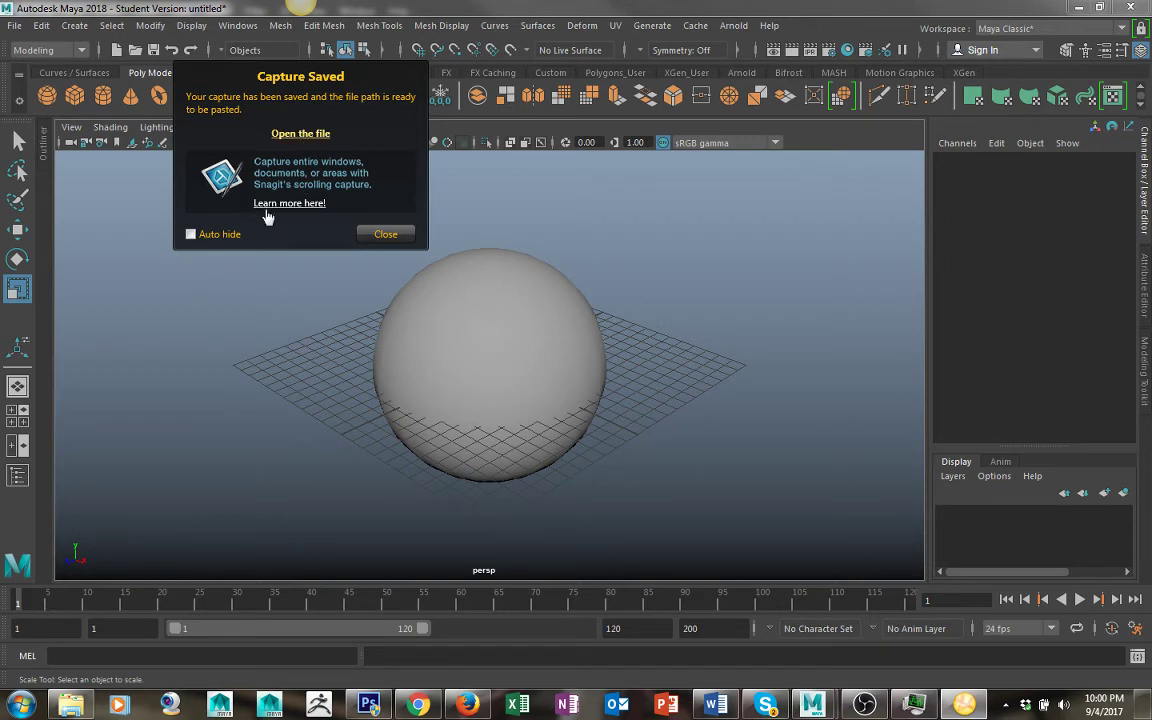
click(386, 235)
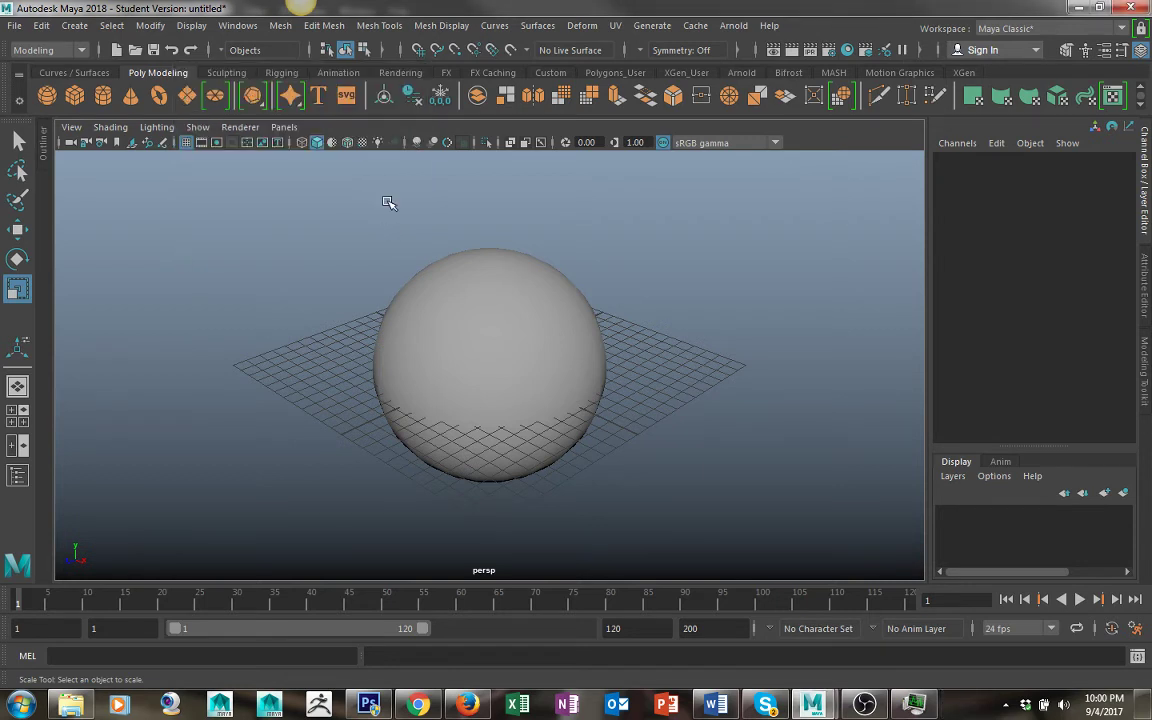